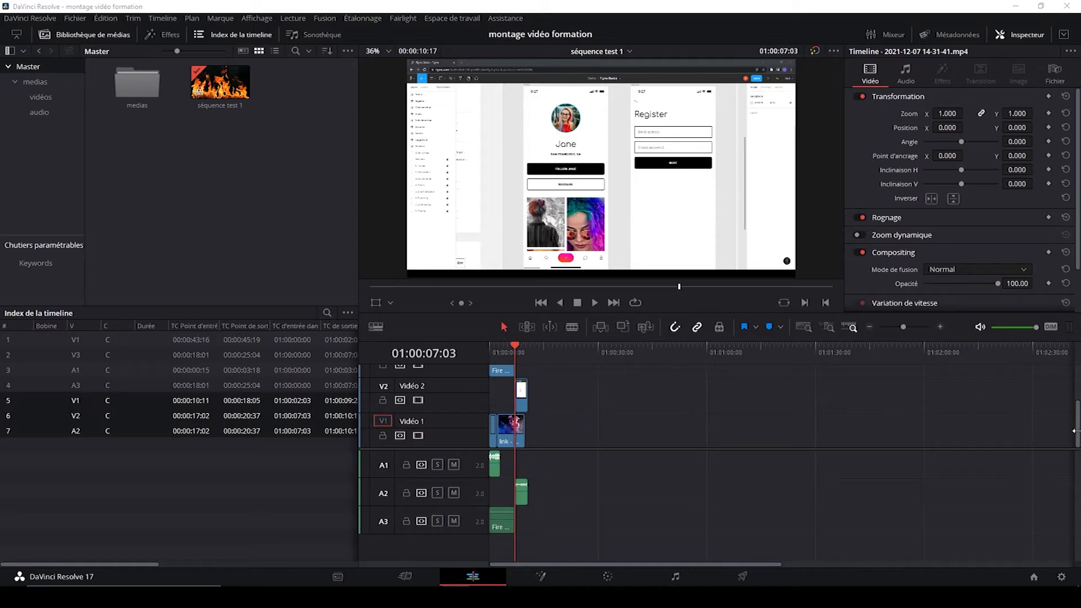
- Delete the fire clip on Vidéo 3 and the screen-recording clip on Vidéo 2 together with their linked audio
{"action": "left_click_drag", "start_coordinate": [1078, 434], "coordinate": [1078, 416]}
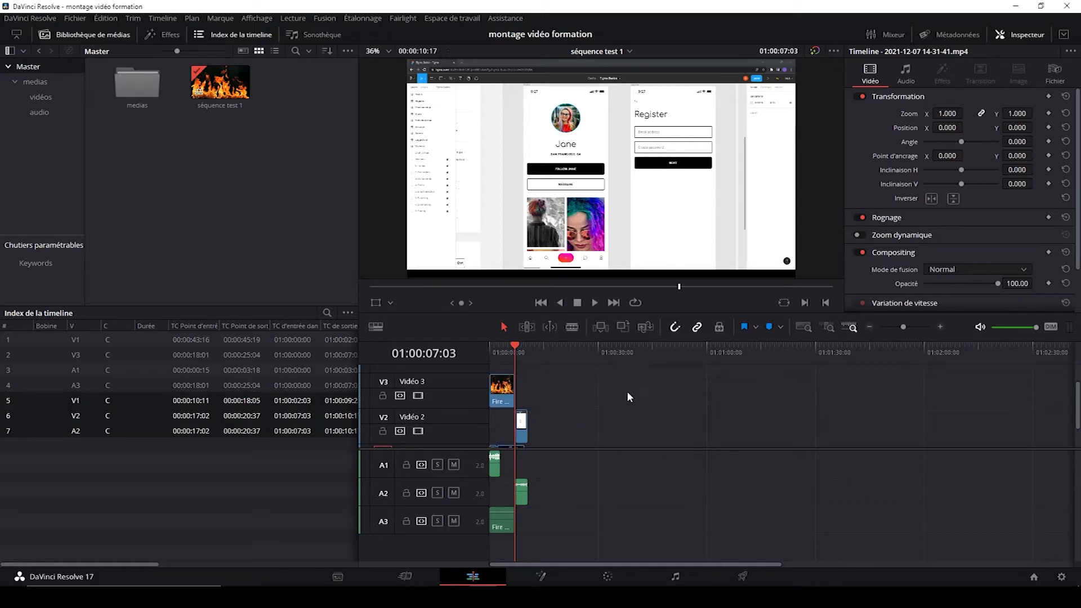
{"action": "scroll", "coordinate": [544, 408], "scroll_direction": "down", "scroll_amount": 1}
{"action": "left_click_drag", "start_coordinate": [542, 366], "coordinate": [492, 421]}
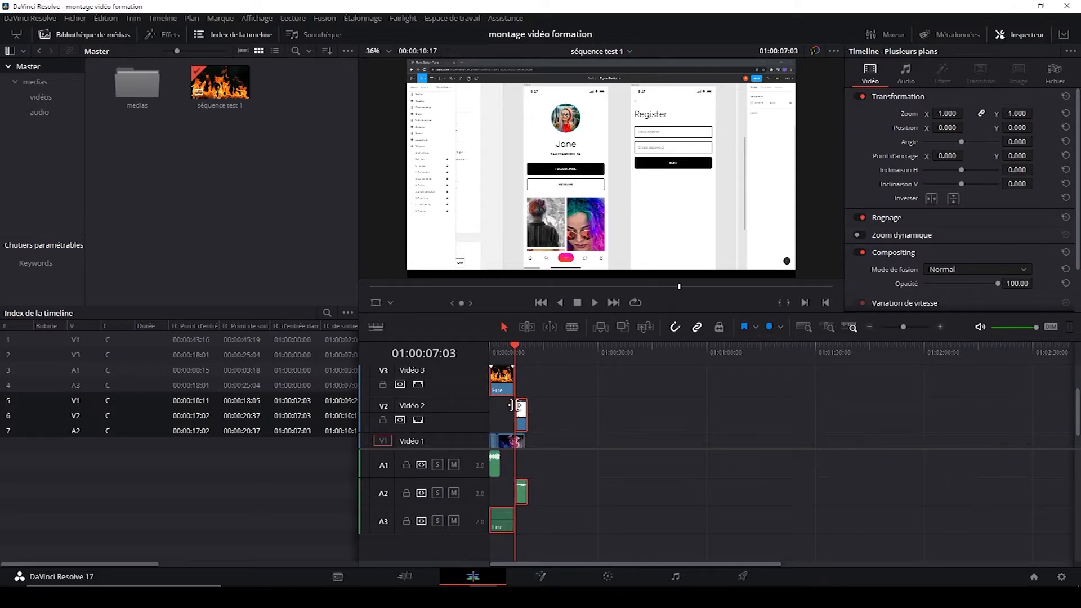
{"action": "left_click", "coordinate": [563, 407]}
{"action": "left_click_drag", "start_coordinate": [542, 378], "coordinate": [503, 405]}
{"action": "left_click", "coordinate": [558, 412]}
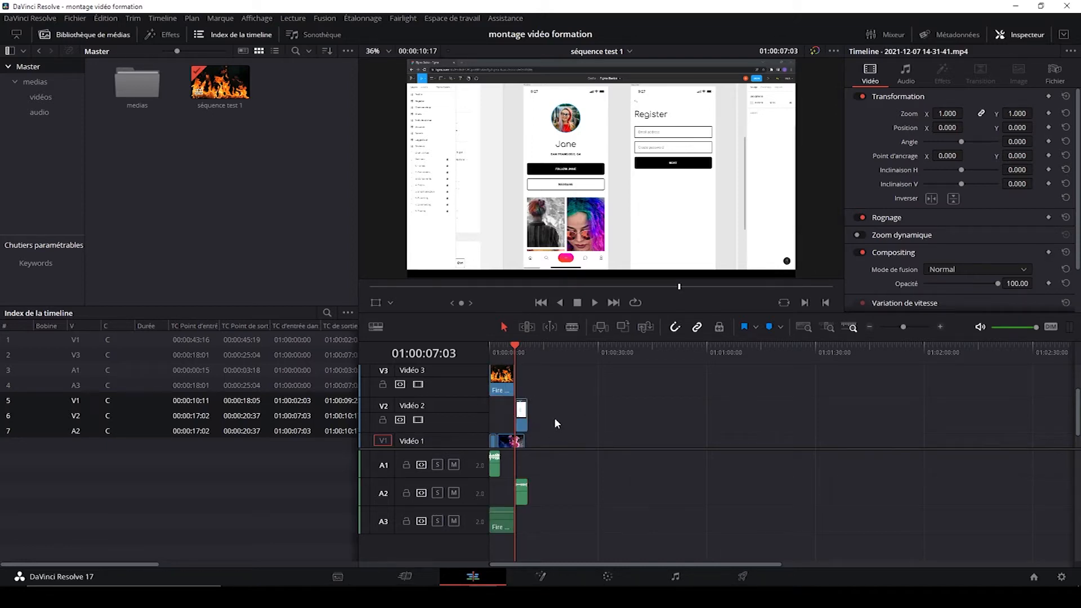
{"action": "left_click", "coordinate": [523, 421]}
{"action": "left_click", "coordinate": [500, 380], "text": "ctrl"}
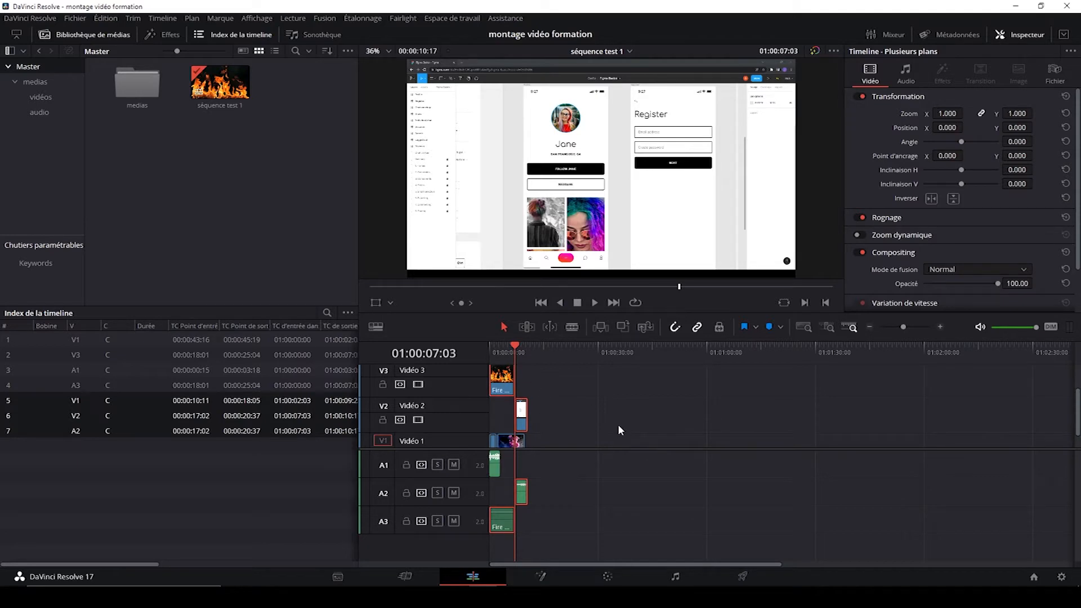
{"action": "key", "text": "Delete"}
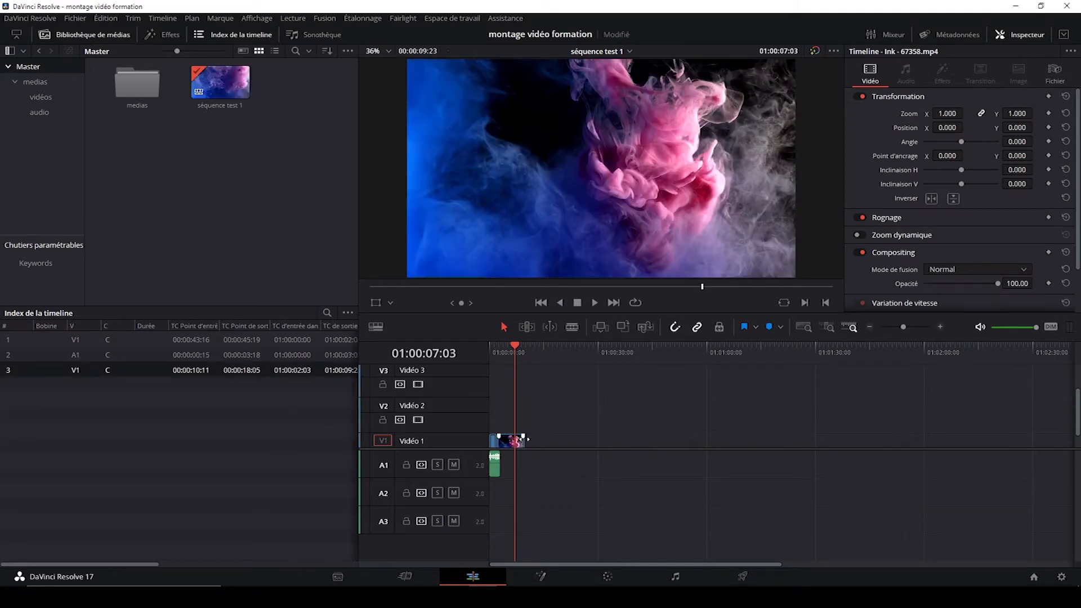
- Delete the second ink clip on Vidéo 1 and the audio clip on track A1
{"action": "key", "text": "Delete"}
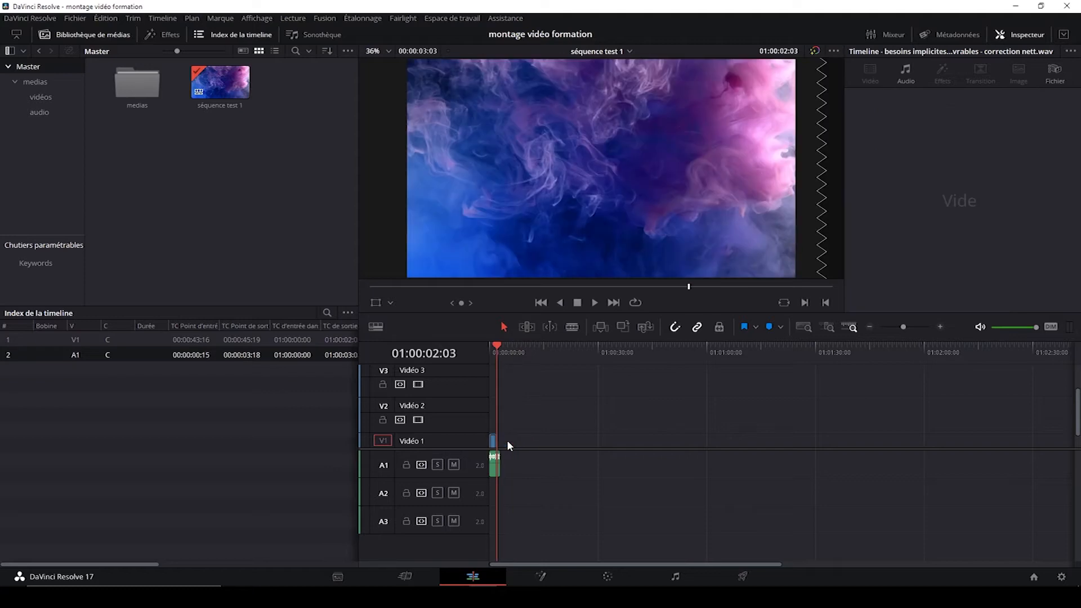
{"action": "left_click", "coordinate": [495, 465]}
{"action": "key", "text": "Delete"}
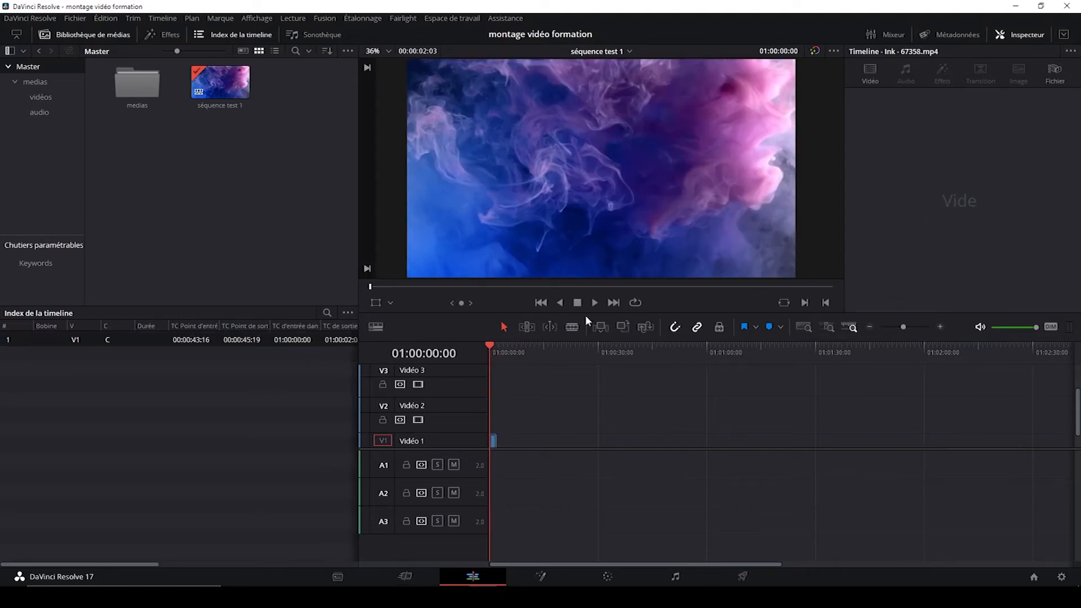
- Play the remaining ink clip on Vidéo 1 and return the playhead to the start of the timeline
{"action": "left_click", "coordinate": [595, 304]}
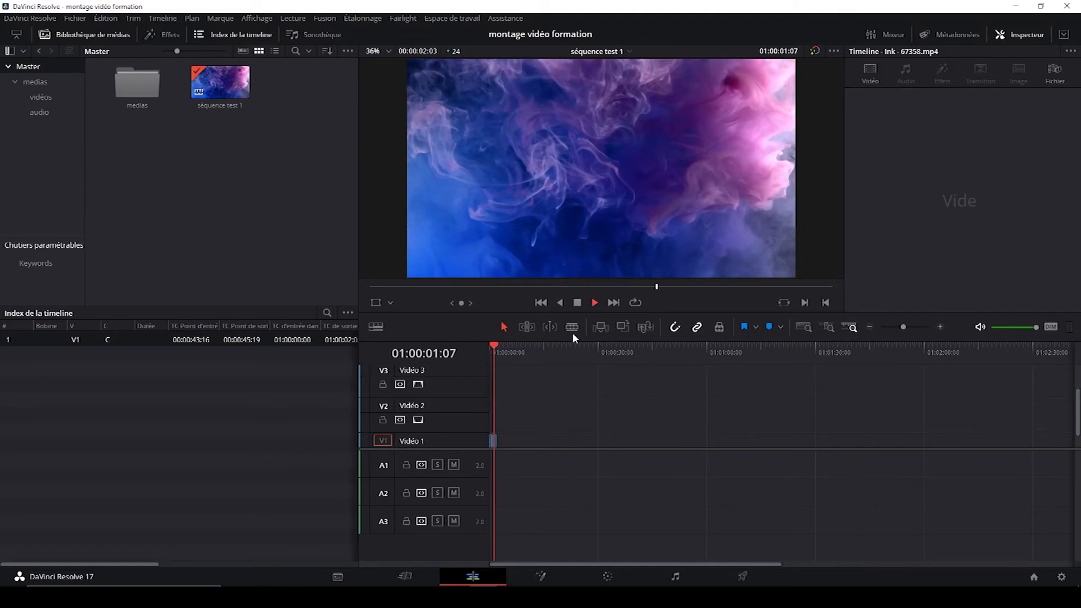
{"action": "left_click", "coordinate": [488, 345]}
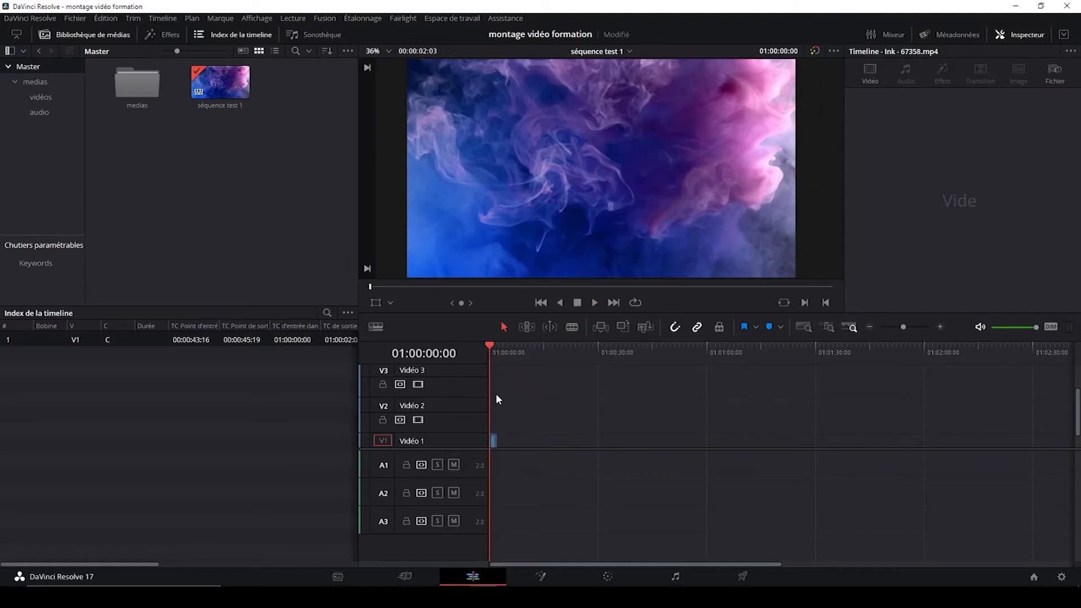
{"action": "left_click", "coordinate": [940, 326]}
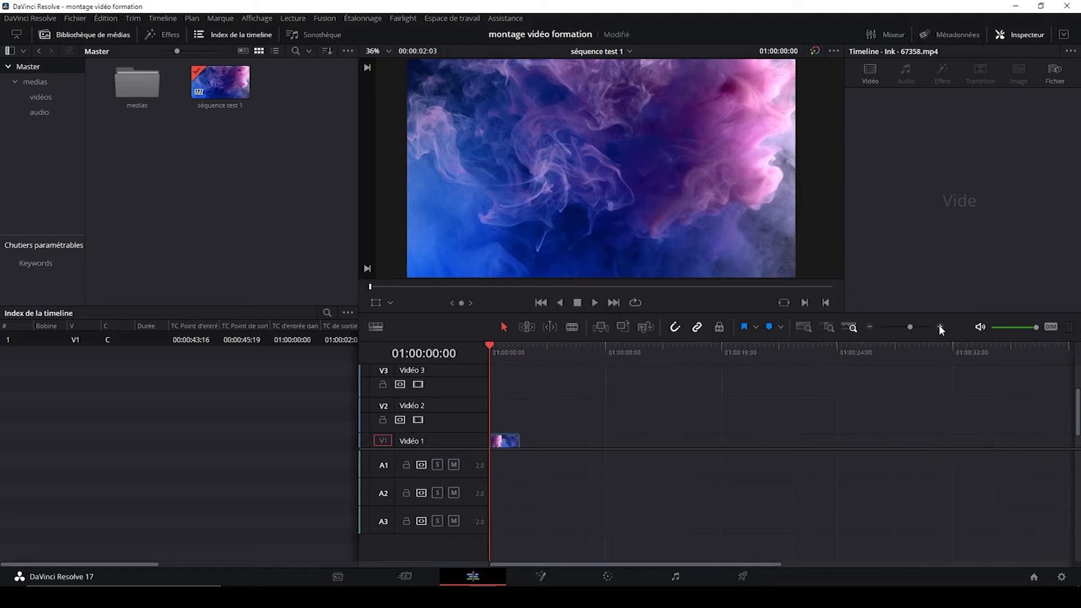
{"action": "scroll", "coordinate": [732, 392], "scroll_direction": "down", "scroll_amount": 1}
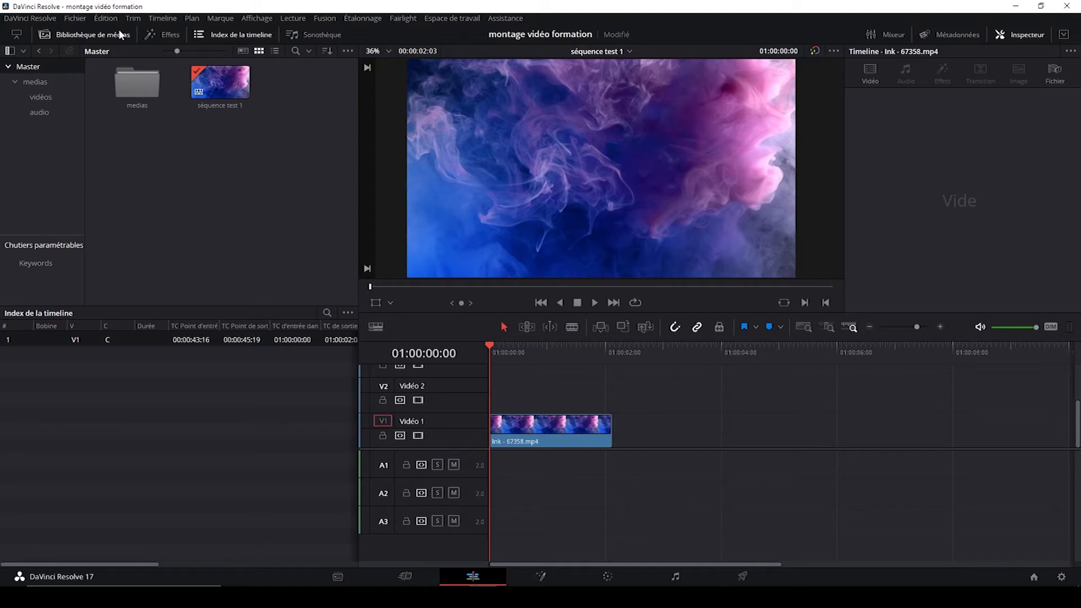
- Show the effects library with Boîte à outils expanded and the Open FX and Effet audio categories collapsed
{"action": "left_click", "coordinate": [168, 35]}
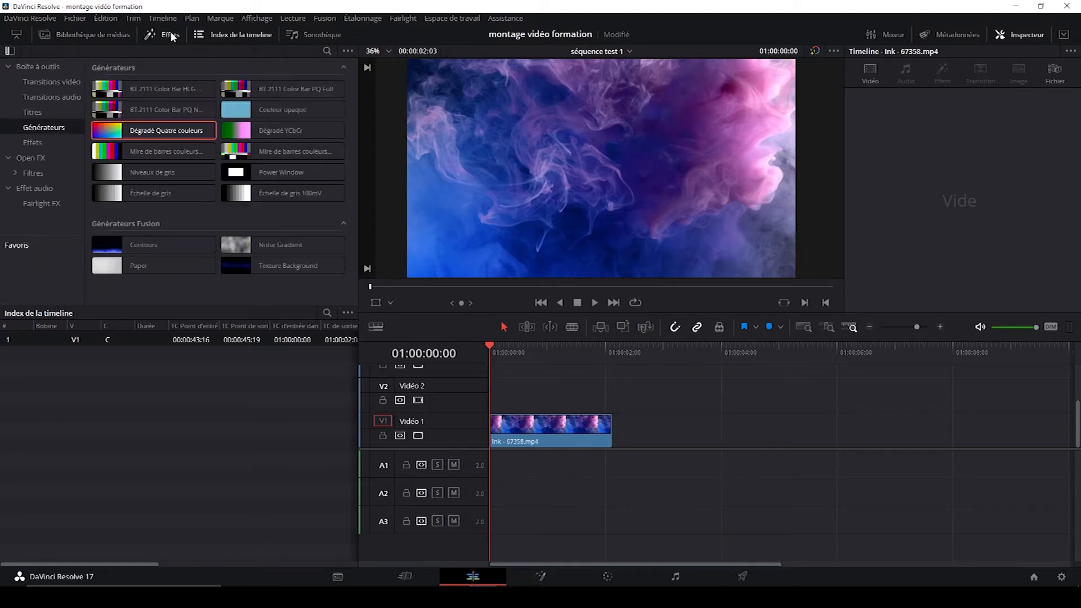
{"action": "left_click", "coordinate": [53, 66]}
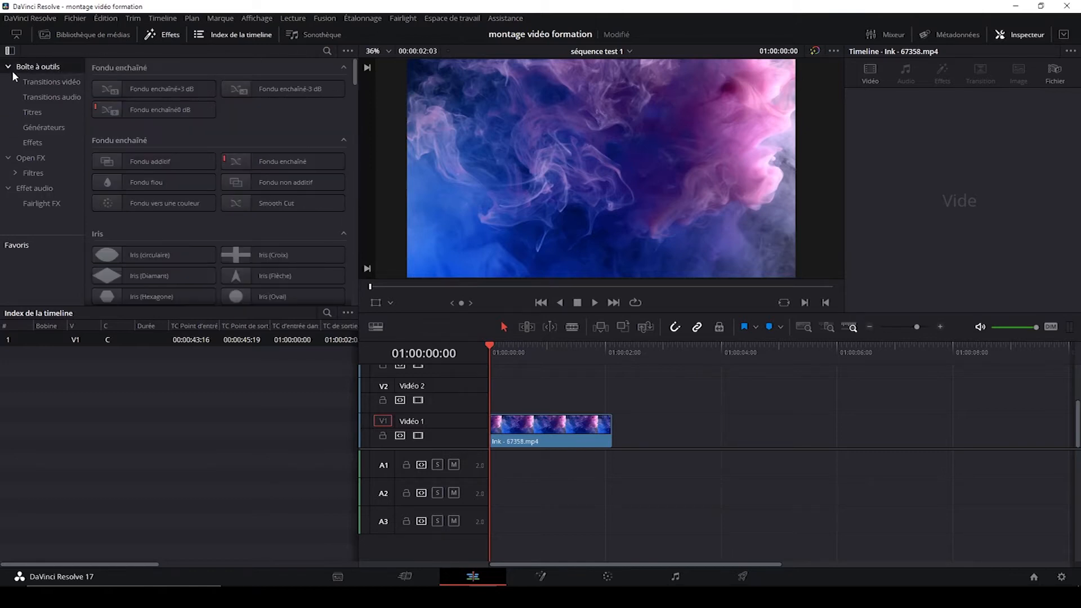
{"action": "left_click", "coordinate": [9, 66]}
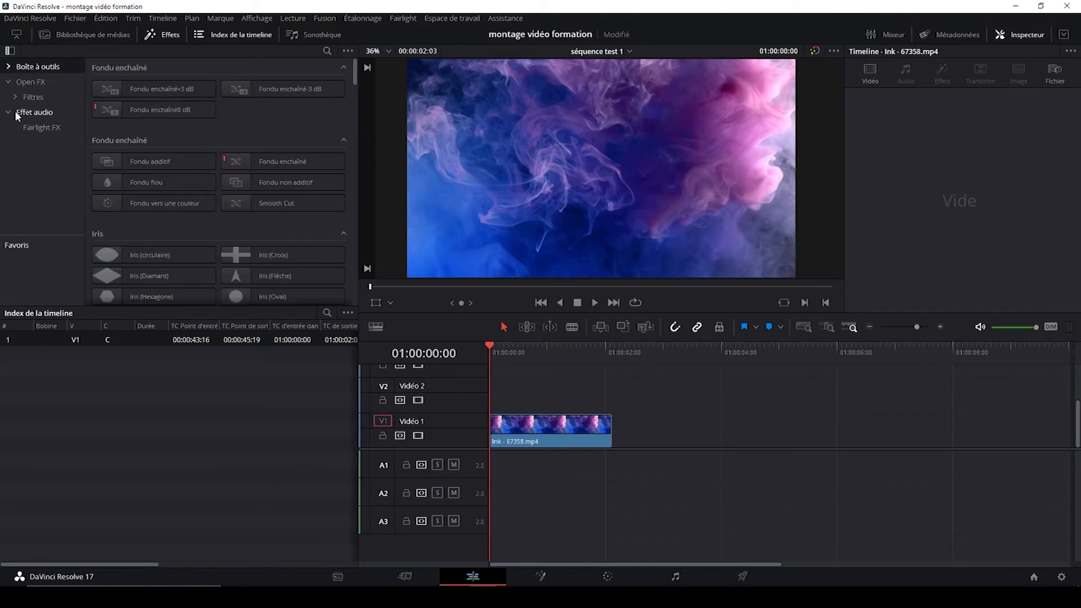
{"action": "left_click", "coordinate": [8, 82]}
{"action": "left_click", "coordinate": [9, 97]}
{"action": "left_click", "coordinate": [9, 67]}
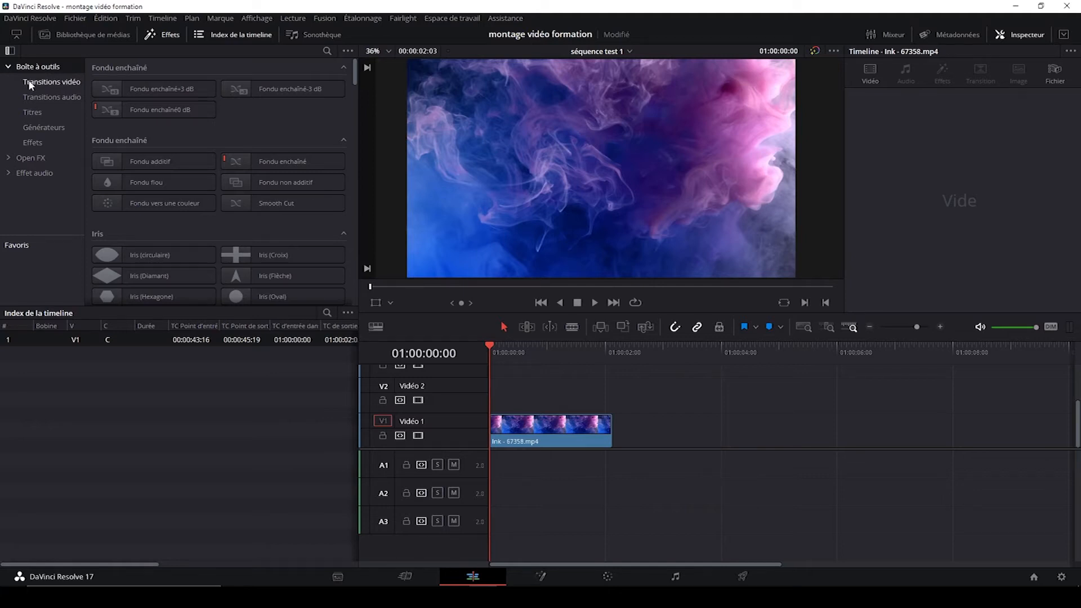
- Add a basic Texte title on Vidéo 2 above the ink clip, starting at 01:00:00:00
{"action": "left_click", "coordinate": [32, 113]}
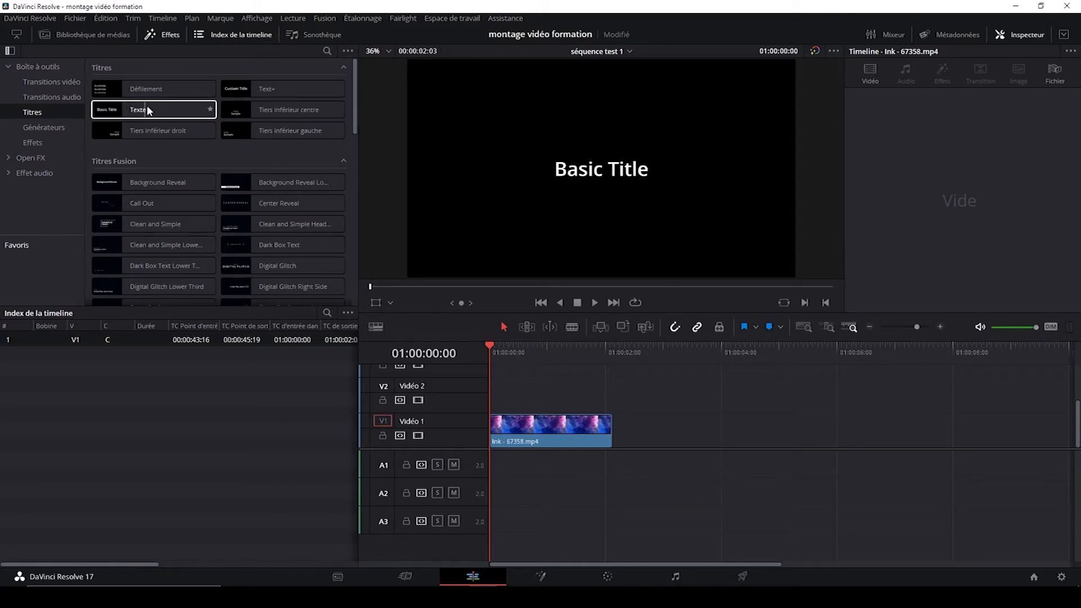
{"action": "left_click", "coordinate": [152, 112]}
{"action": "left_click_drag", "start_coordinate": [151, 107], "coordinate": [493, 405]}
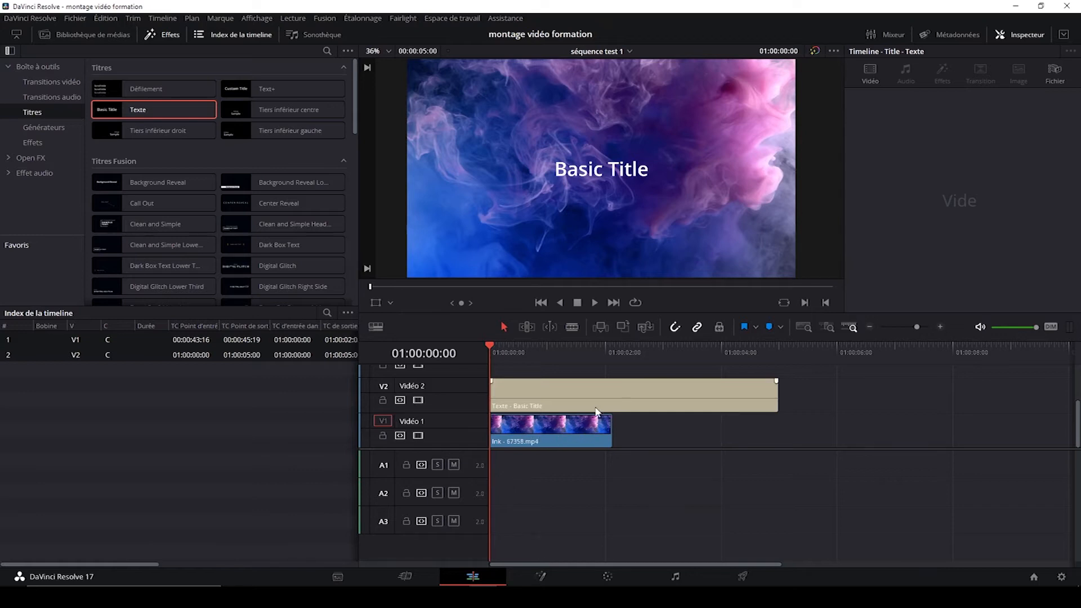
- Replace the title's text with "Bonjour!" and try selecting the text directly in the preview image
{"action": "left_click", "coordinate": [529, 391]}
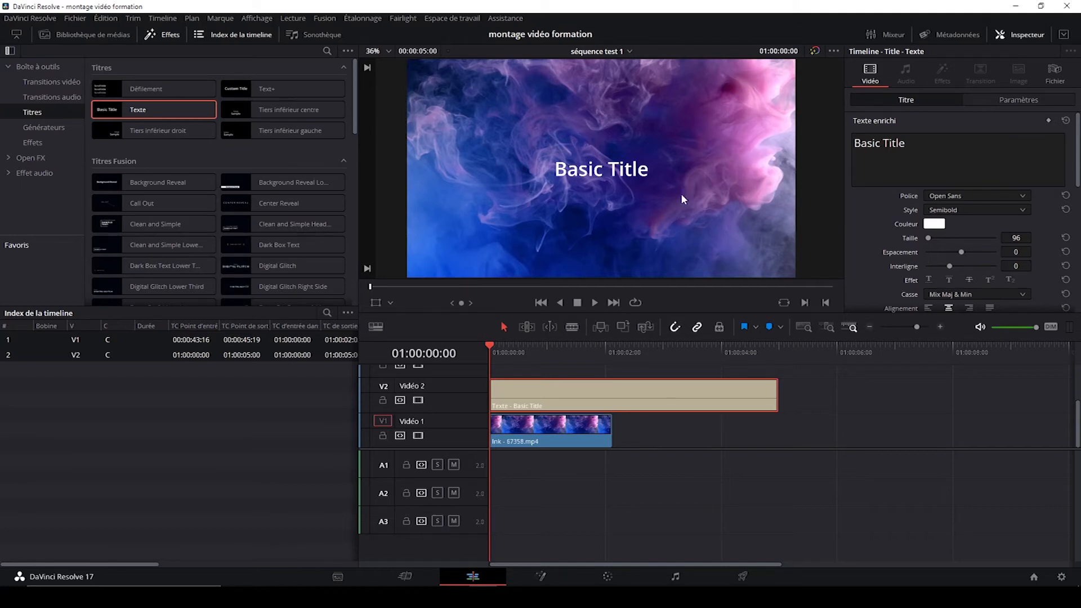
{"action": "left_click", "coordinate": [937, 175]}
{"action": "key", "text": "ctrl+a"}
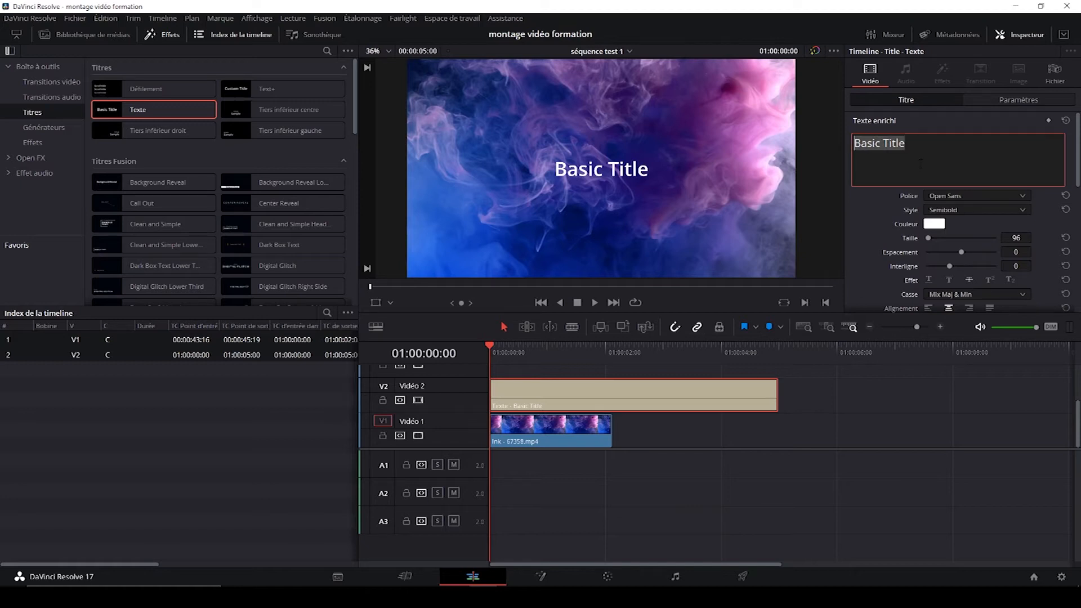
{"action": "type", "text": "Bonjour!"}
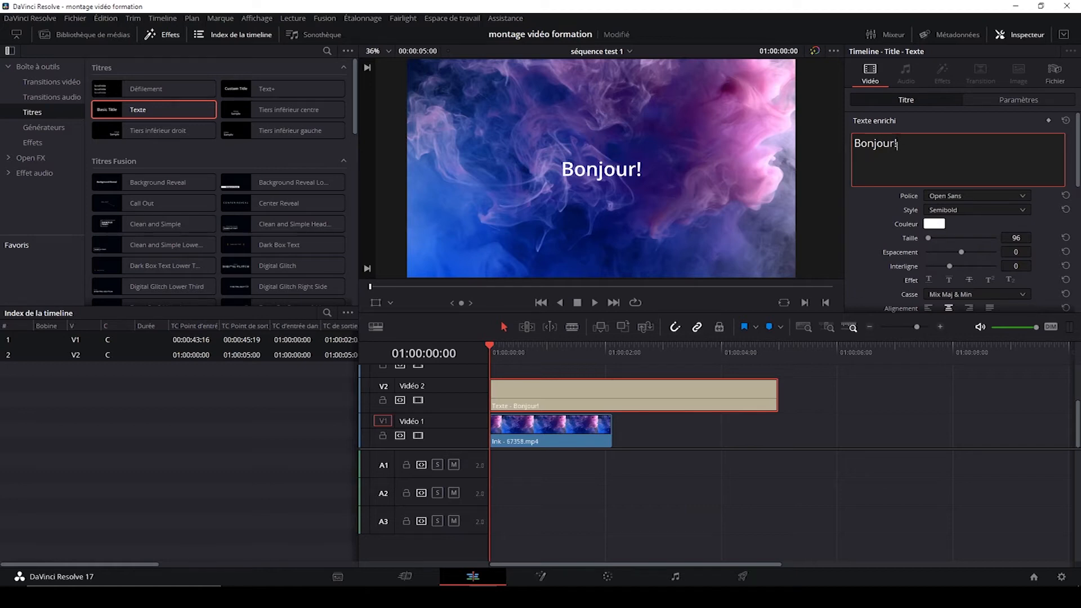
{"action": "left_click", "coordinate": [605, 174]}
{"action": "double_click", "coordinate": [603, 171]}
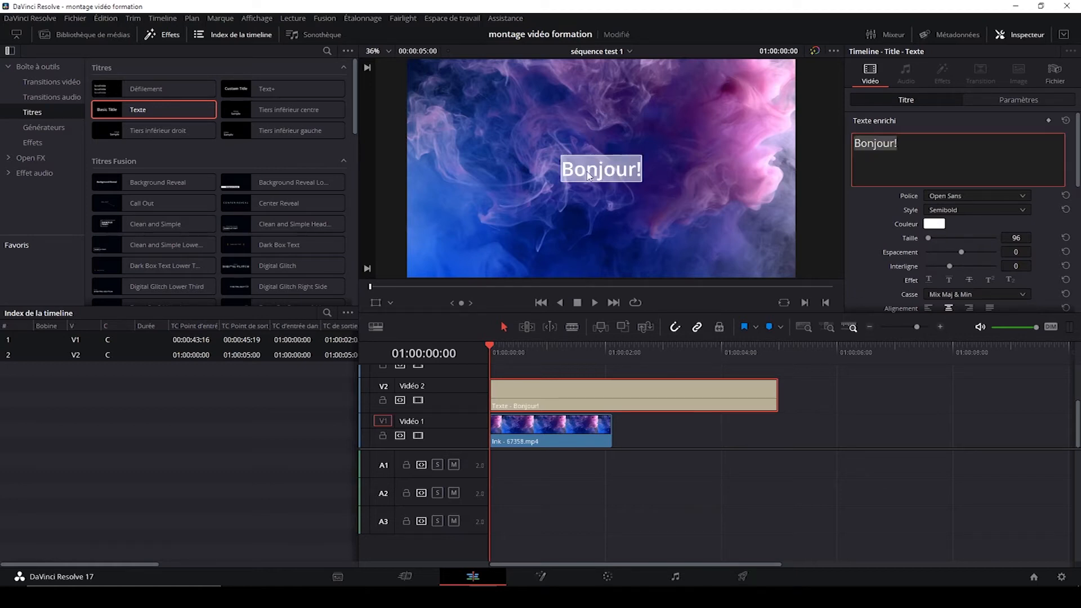
{"action": "left_click", "coordinate": [823, 141]}
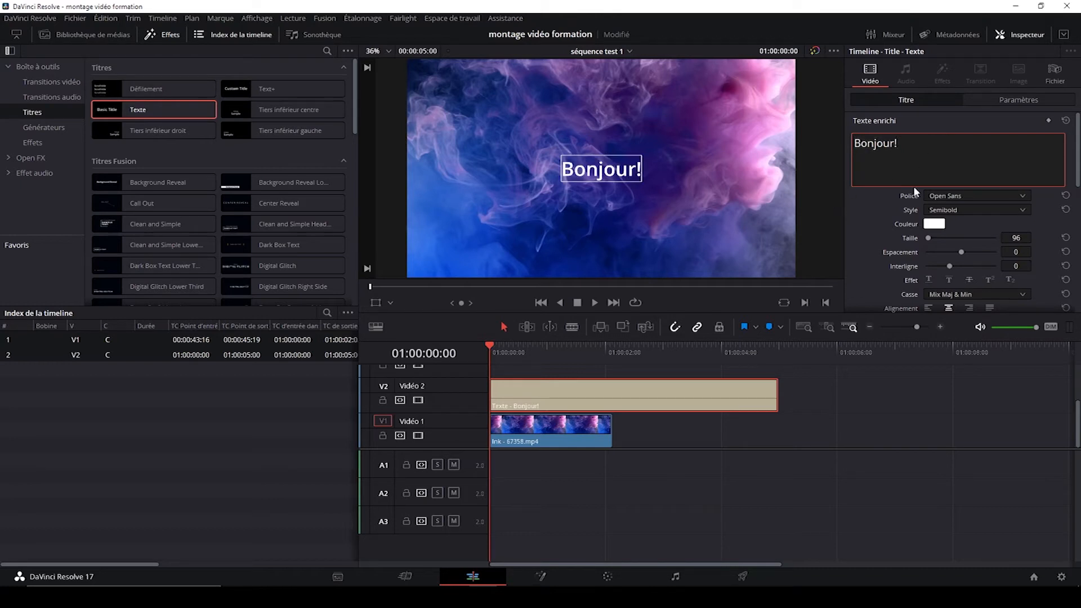
- Set the "Bonjour!" title's font to Calibri and its style to Light
{"action": "left_click", "coordinate": [957, 197]}
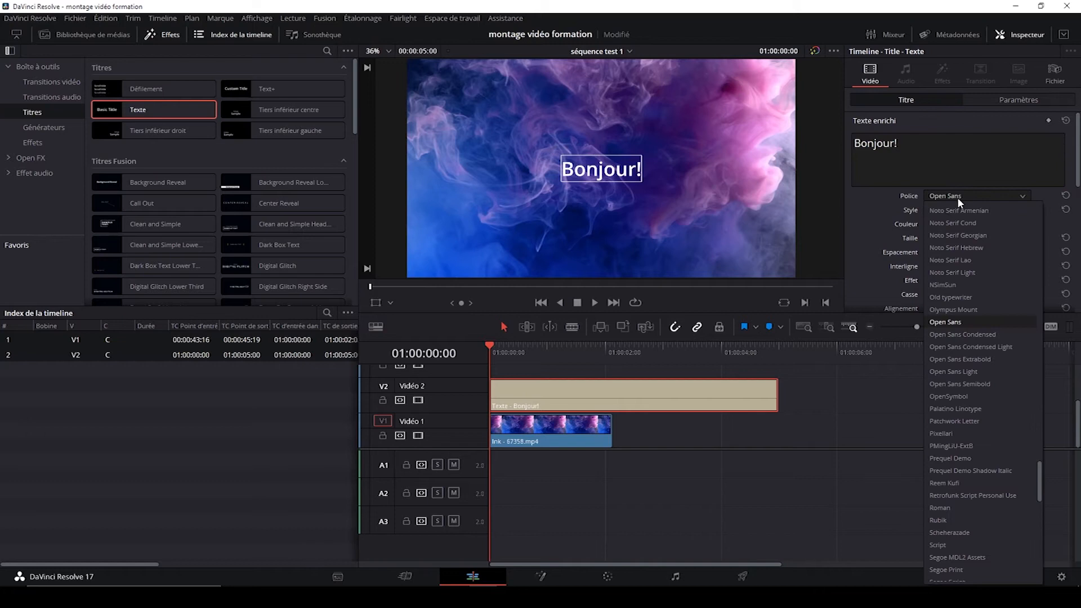
{"action": "scroll", "coordinate": [961, 505], "scroll_direction": "down", "scroll_amount": 3}
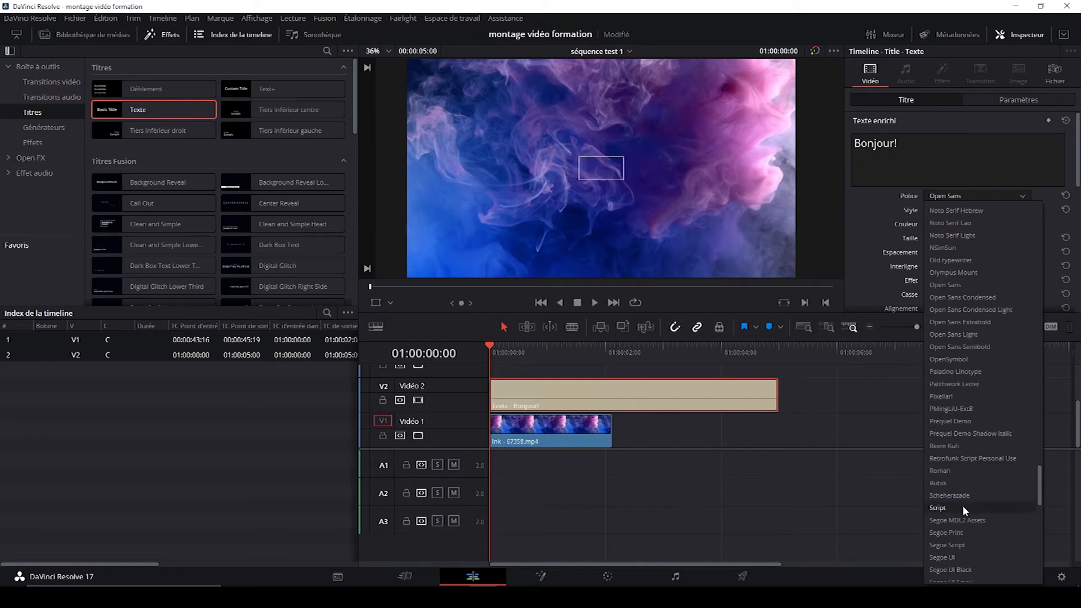
{"action": "scroll", "coordinate": [960, 490], "scroll_direction": "down", "scroll_amount": 15}
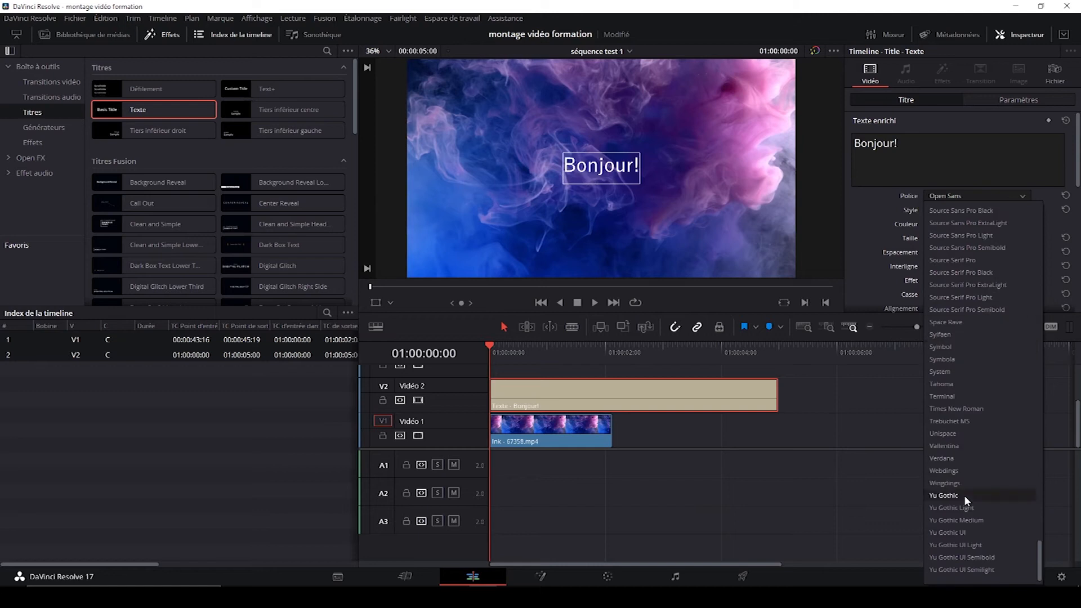
{"action": "scroll", "coordinate": [964, 495], "scroll_direction": "down", "scroll_amount": 1}
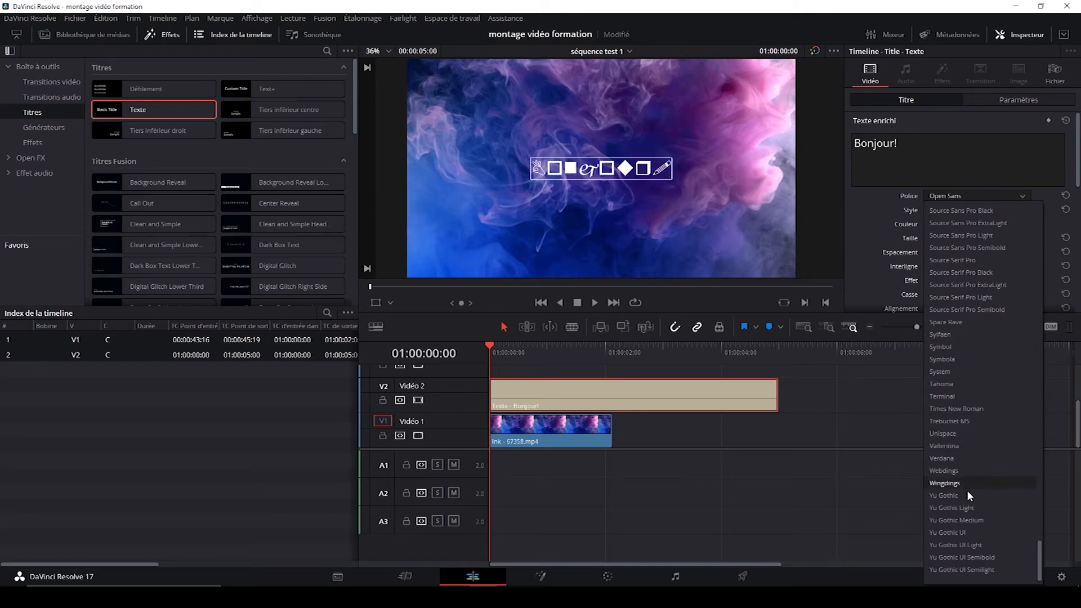
{"action": "scroll", "coordinate": [974, 498], "scroll_direction": "up", "scroll_amount": 6}
{"action": "scroll", "coordinate": [974, 498], "scroll_direction": "up", "scroll_amount": 20}
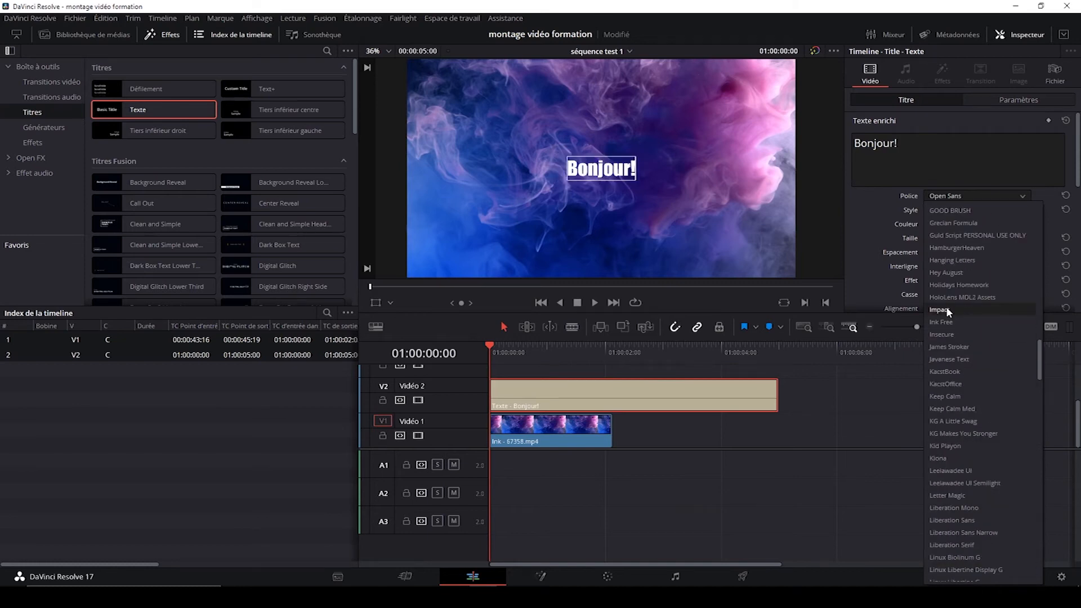
{"action": "scroll", "coordinate": [958, 268], "scroll_direction": "up", "scroll_amount": 10}
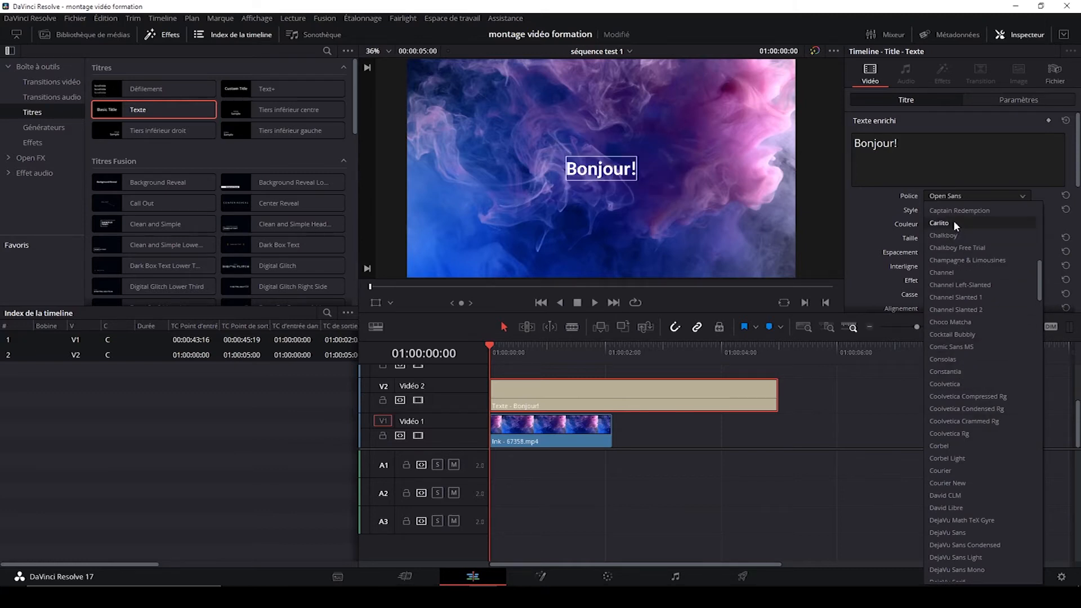
{"action": "scroll", "coordinate": [961, 274], "scroll_direction": "up", "scroll_amount": 5}
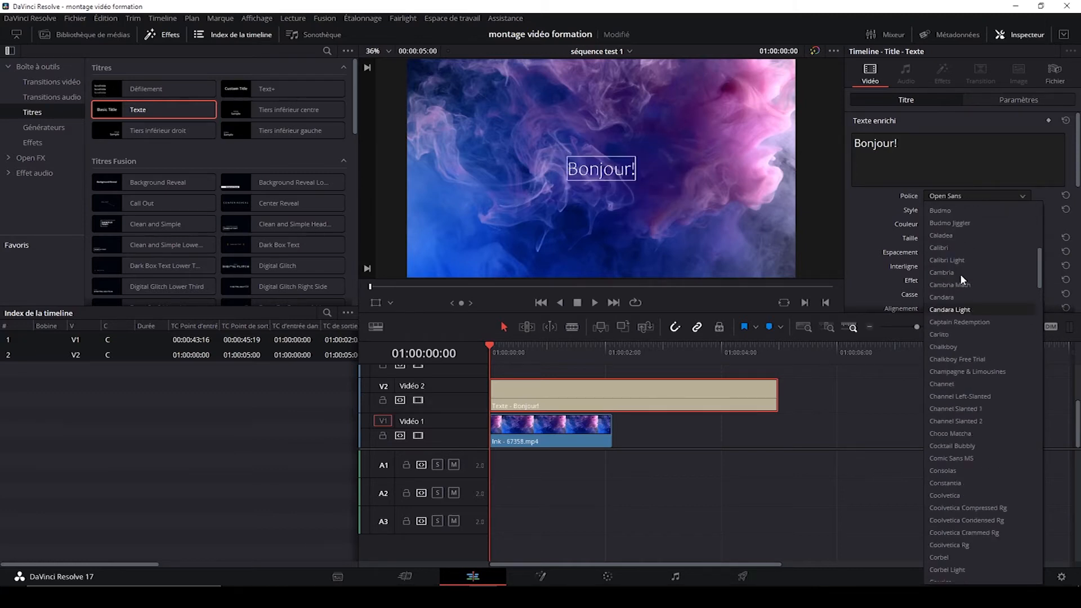
{"action": "left_click", "coordinate": [945, 320]}
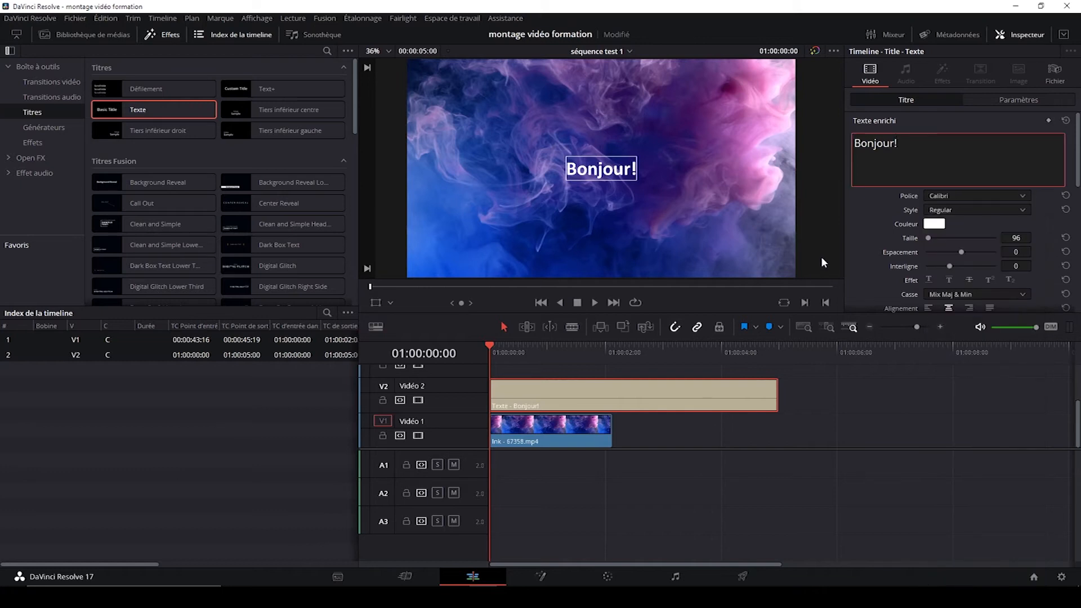
{"action": "left_click", "coordinate": [974, 211]}
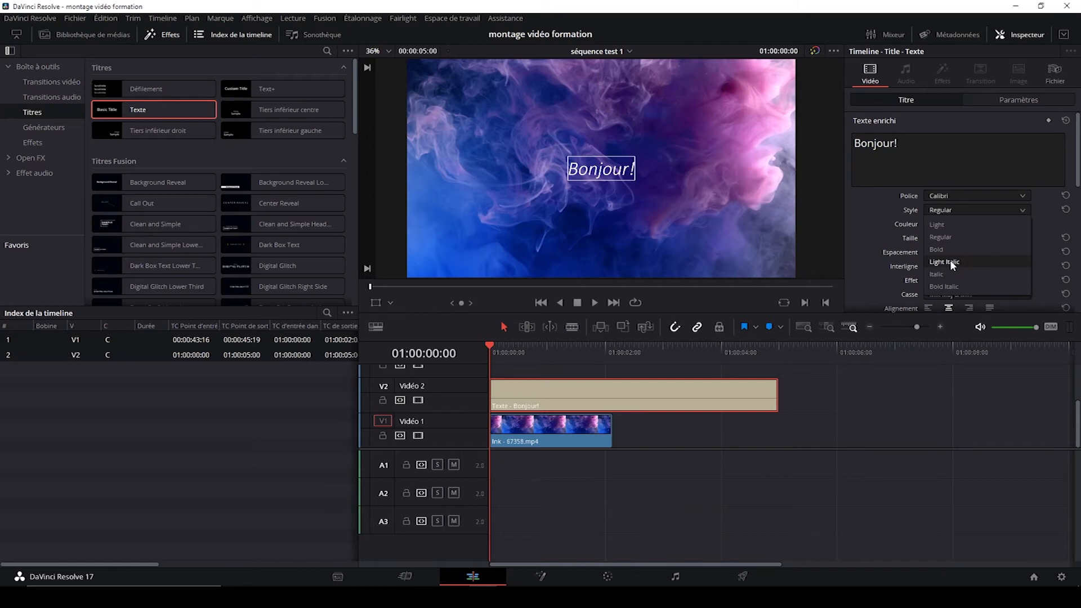
{"action": "left_click", "coordinate": [951, 223]}
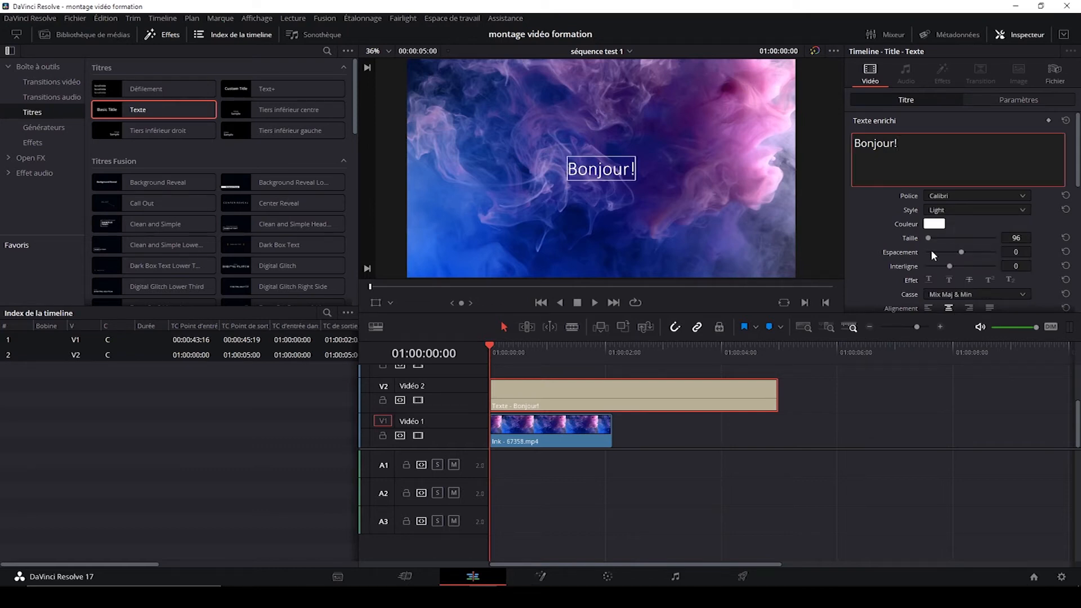
- Confirm white (#ffffff) as the title's colour and set its size to 167 and letter spacing to 1
{"action": "left_click", "coordinate": [934, 223]}
{"action": "left_click_drag", "start_coordinate": [482, 165], "coordinate": [676, 259]}
{"action": "left_click_drag", "start_coordinate": [806, 311], "coordinate": [680, 405]}
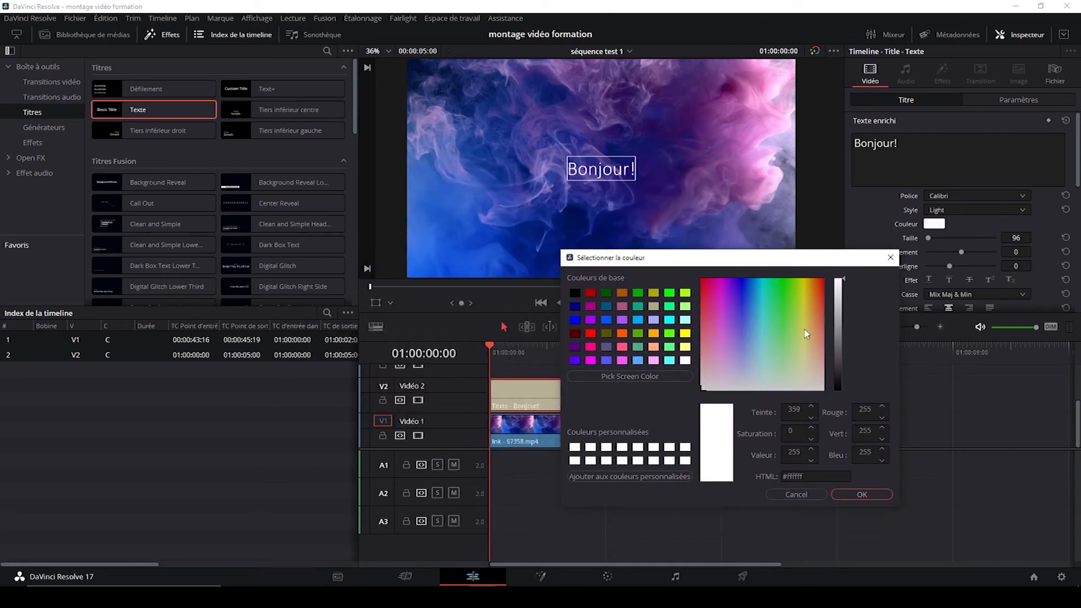
{"action": "left_click", "coordinate": [847, 494]}
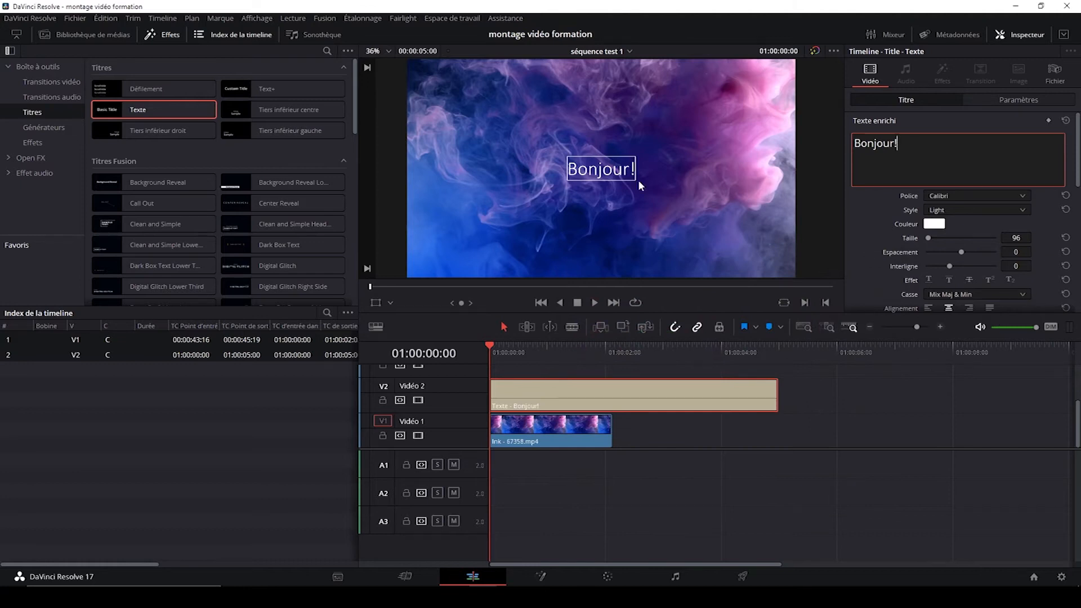
{"action": "left_click_drag", "start_coordinate": [928, 237], "coordinate": [961, 251]}
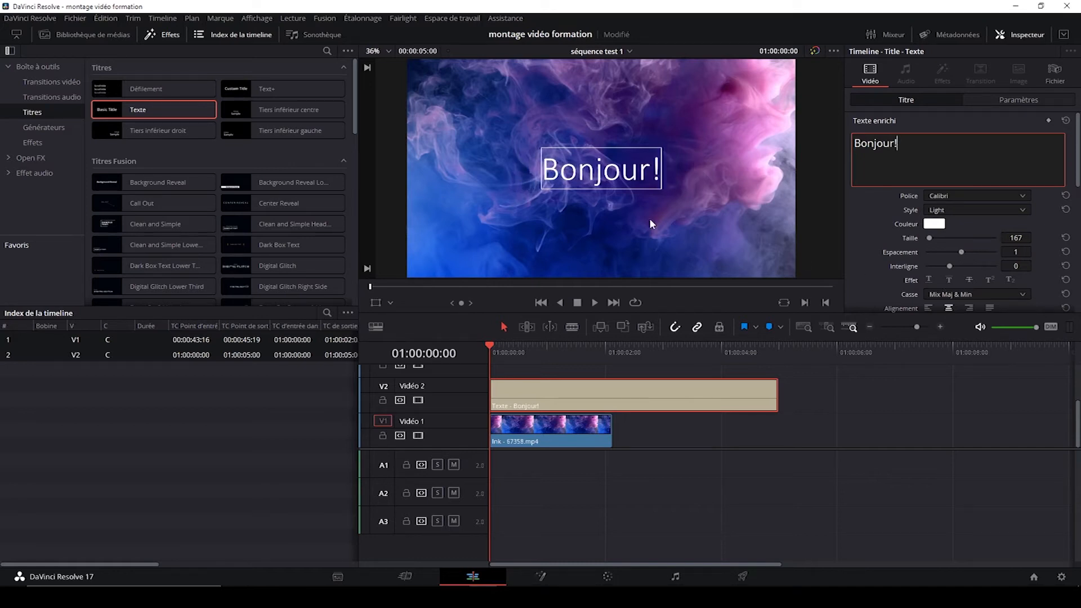
- Add a second line reading "Bienvenue!" to the title text and set its line spacing to -72
{"action": "key", "text": "ctrl+s"}
{"action": "key", "text": "Return"}
{"action": "type", "text": "*"}
{"action": "key", "text": "BackSpace"}
{"action": "type", "text": "Bienvenue!"}
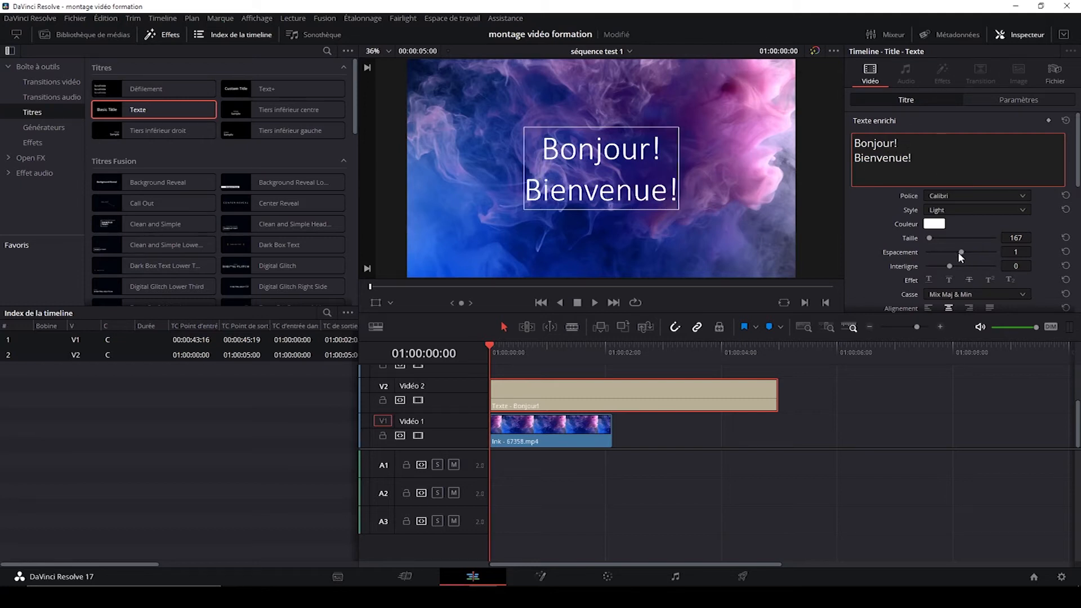
{"action": "mouse_move", "coordinate": [948, 265]}
{"action": "left_mouse_down"}
{"action": "mouse_move", "coordinate": [965, 265]}
{"action": "mouse_move", "coordinate": [942, 263]}
{"action": "left_mouse_up"}
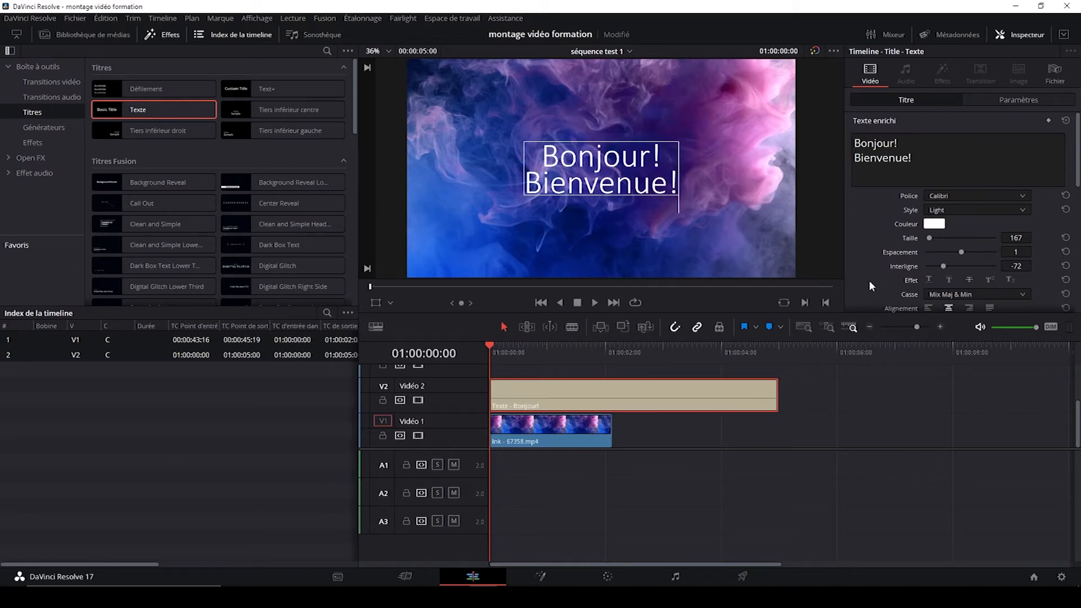
- Try left, right and justified alignment on the title text, ending with centred alignment
{"action": "scroll", "coordinate": [869, 279], "scroll_direction": "down", "scroll_amount": 2}
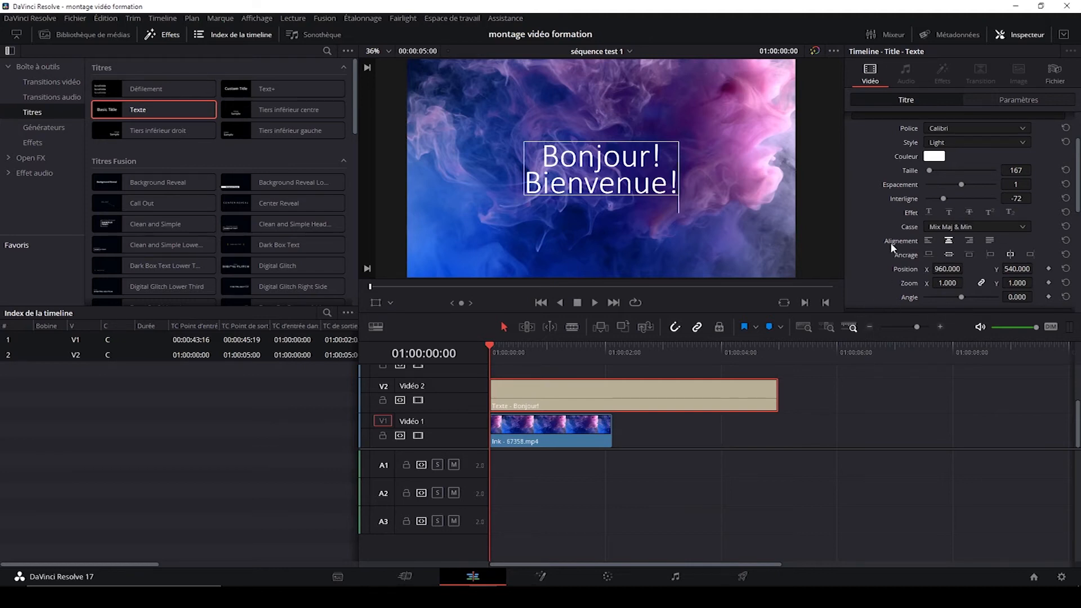
{"action": "left_click", "coordinate": [928, 240]}
{"action": "left_click", "coordinate": [968, 241]}
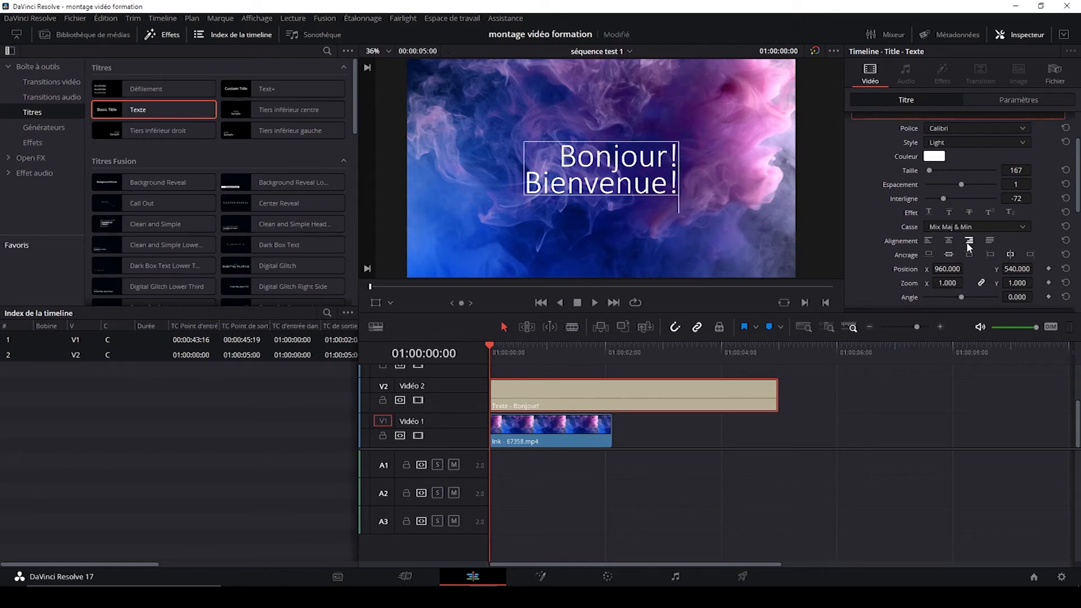
{"action": "left_click", "coordinate": [990, 240]}
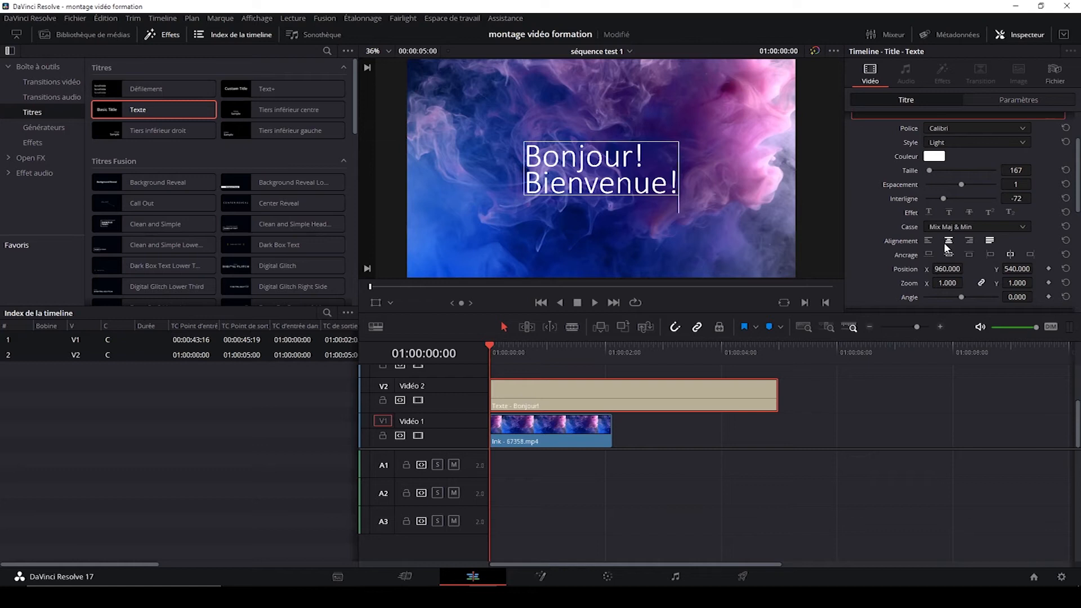
{"action": "left_click", "coordinate": [947, 242]}
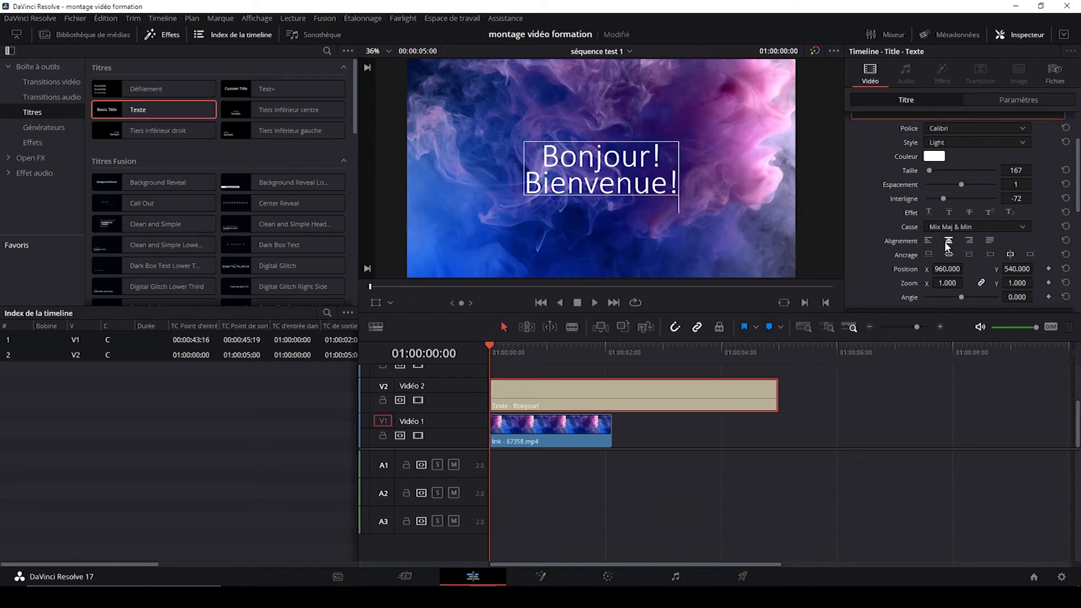
- Try moving the title to position X 1073, Y 572, and reset its position
{"action": "left_click", "coordinate": [569, 145]}
{"action": "scroll", "coordinate": [891, 247], "scroll_direction": "down", "scroll_amount": 2}
{"action": "scroll", "coordinate": [879, 270], "scroll_direction": "down", "scroll_amount": 1}
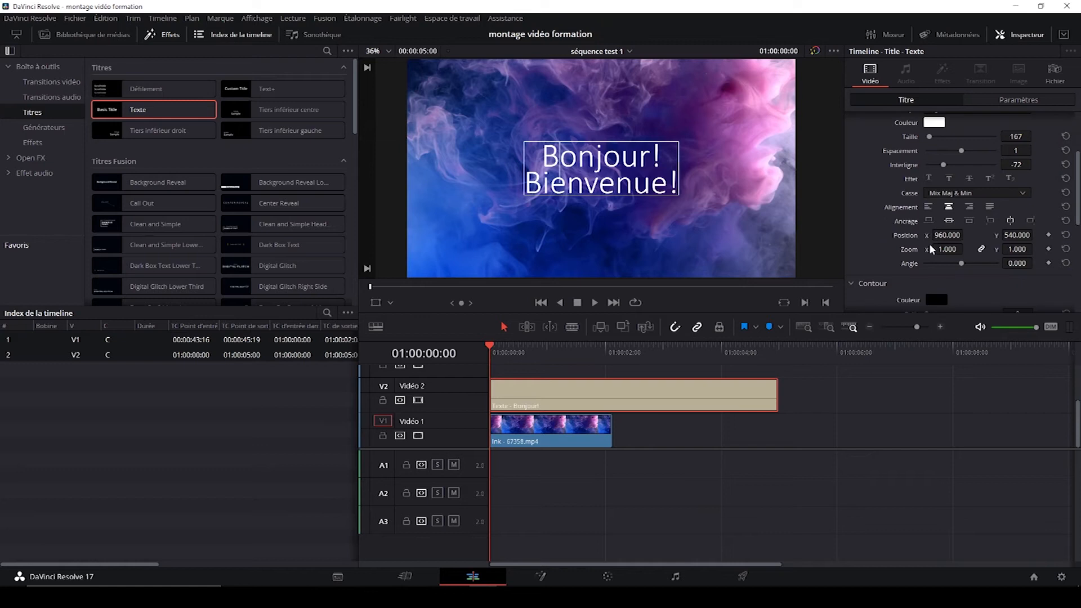
{"action": "left_click_drag", "start_coordinate": [927, 235], "coordinate": [1029, 236]}
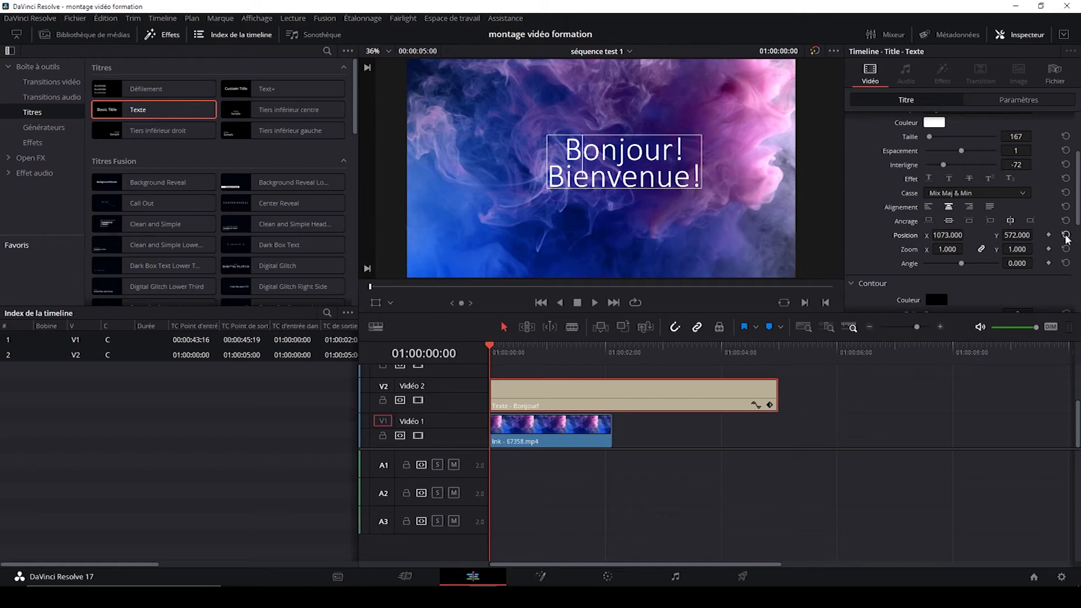
{"action": "left_click", "coordinate": [1066, 236]}
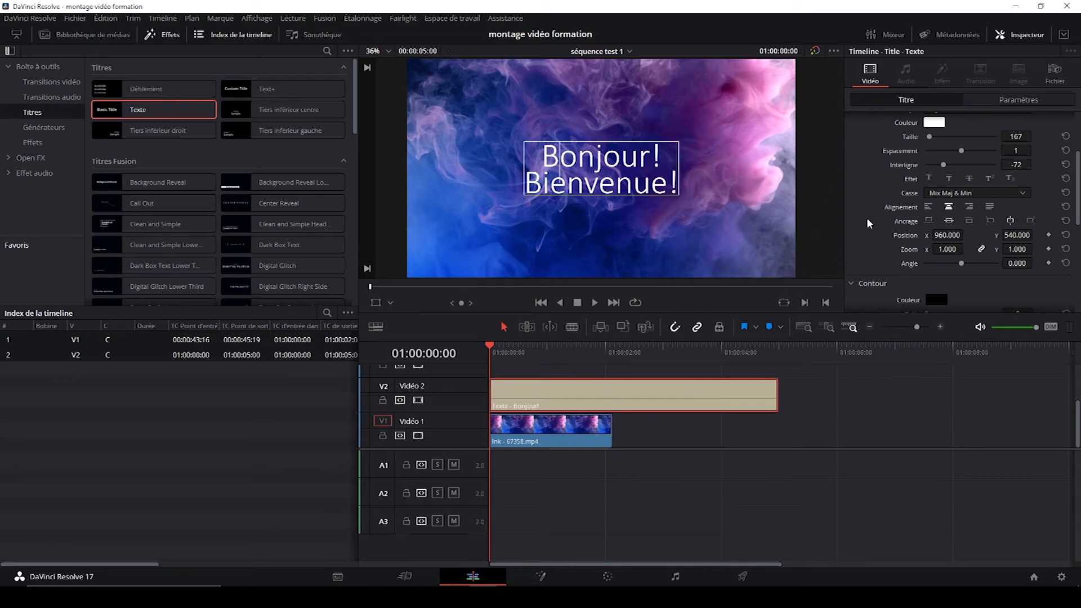
- Try a thicker outline on the title text and return the outline size to 0
{"action": "scroll", "coordinate": [867, 218], "scroll_direction": "down", "scroll_amount": 1}
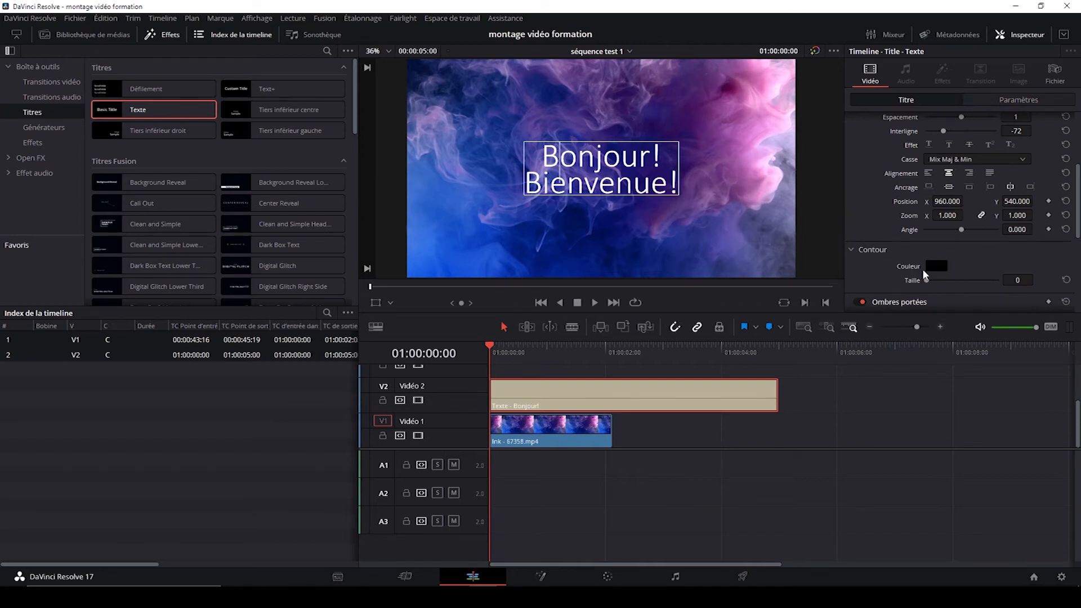
{"action": "left_click_drag", "start_coordinate": [929, 279], "coordinate": [903, 287]}
{"action": "scroll", "coordinate": [883, 272], "scroll_direction": "down", "scroll_amount": 2}
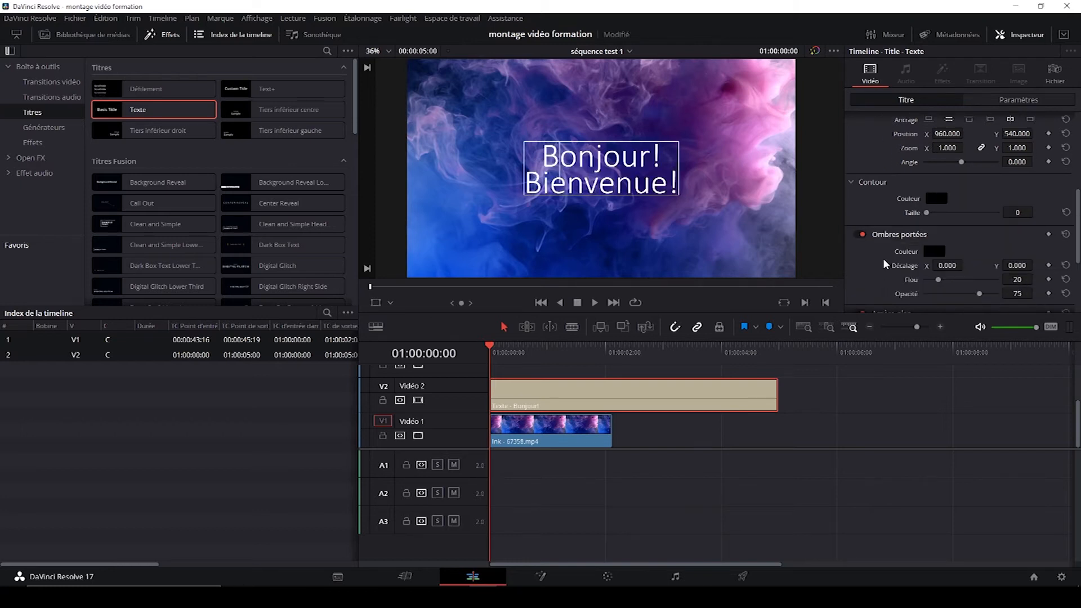
- Set the title's drop shadow offset to X 27 and Y -5
{"action": "scroll", "coordinate": [896, 225], "scroll_direction": "down", "scroll_amount": 3}
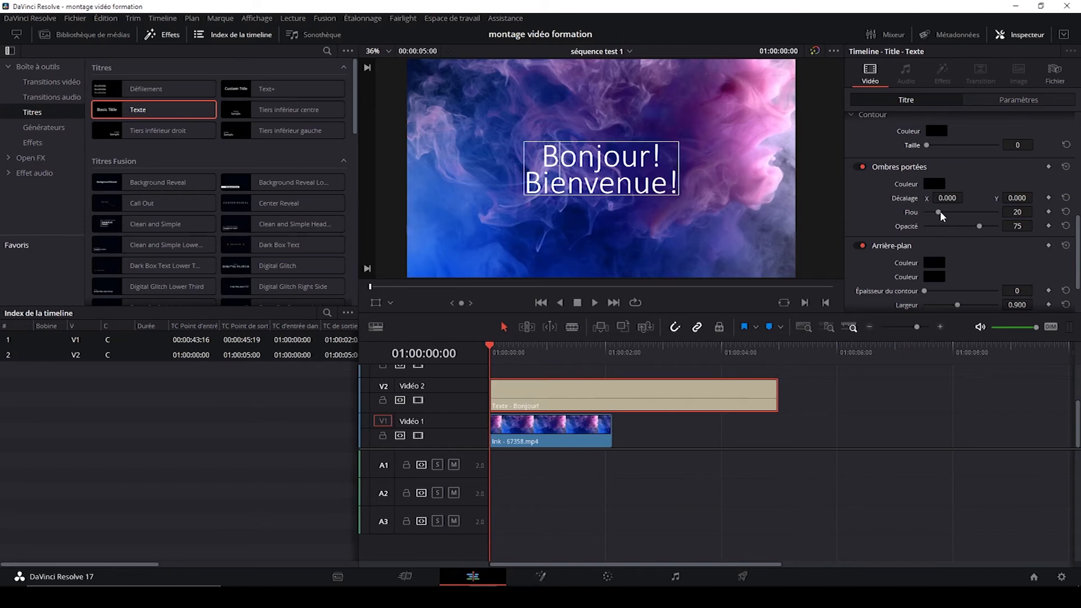
{"action": "left_click_drag", "start_coordinate": [933, 198], "coordinate": [967, 198]}
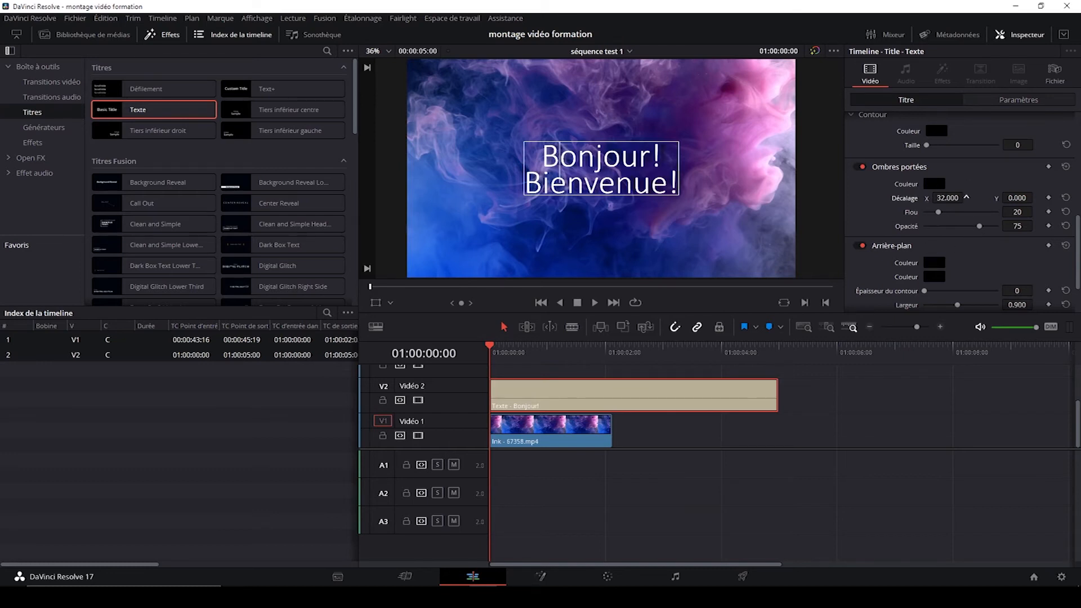
{"action": "left_click_drag", "start_coordinate": [1012, 197], "coordinate": [1036, 198]}
{"action": "scroll", "coordinate": [880, 203], "scroll_direction": "up", "scroll_amount": 10}
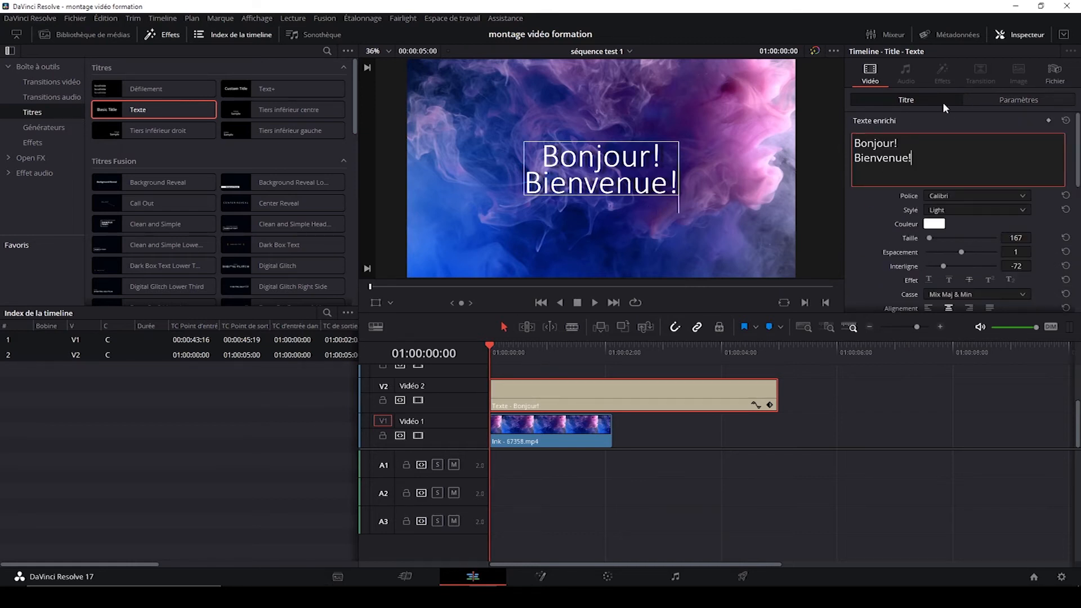
{"action": "scroll", "coordinate": [884, 217], "scroll_direction": "down", "scroll_amount": 2}
{"action": "scroll", "coordinate": [883, 226], "scroll_direction": "down", "scroll_amount": 5}
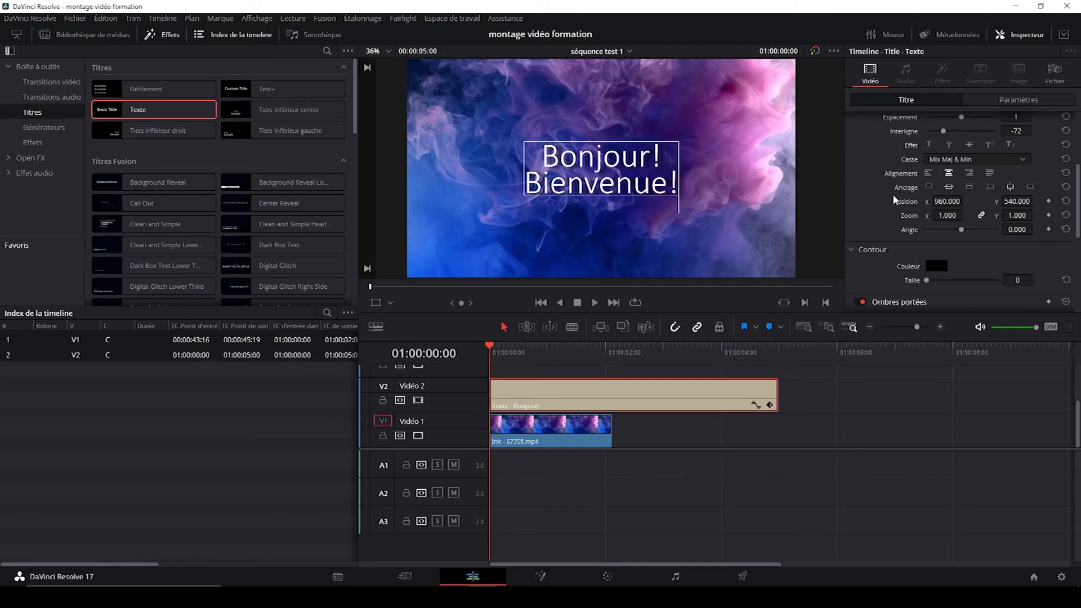
{"action": "scroll", "coordinate": [857, 184], "scroll_direction": "down", "scroll_amount": 2}
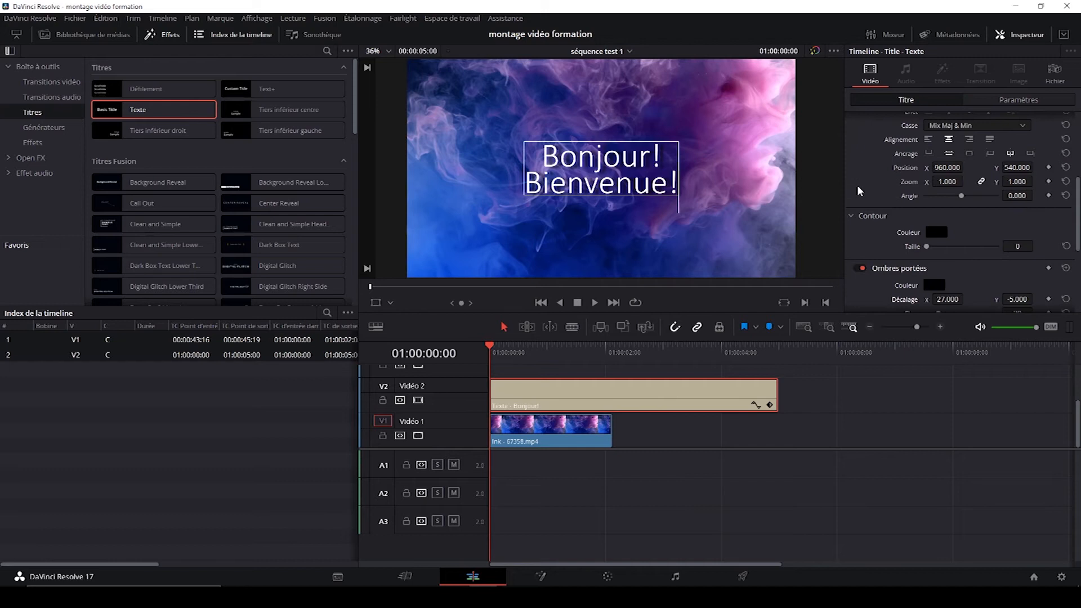
{"action": "scroll", "coordinate": [856, 185], "scroll_direction": "up", "scroll_amount": 4}
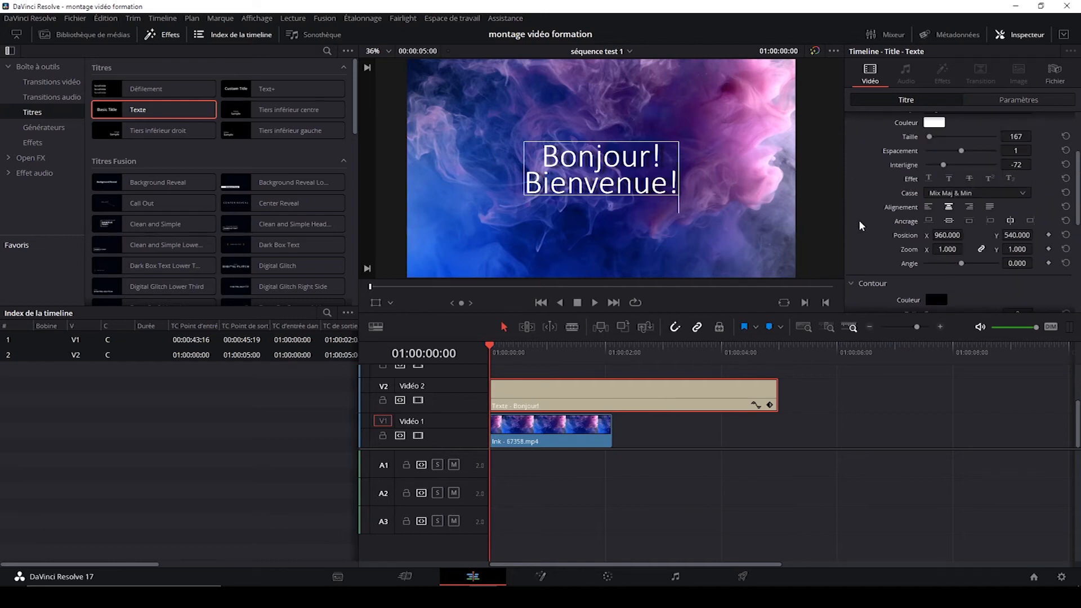
{"action": "scroll", "coordinate": [861, 218], "scroll_direction": "up", "scroll_amount": 6}
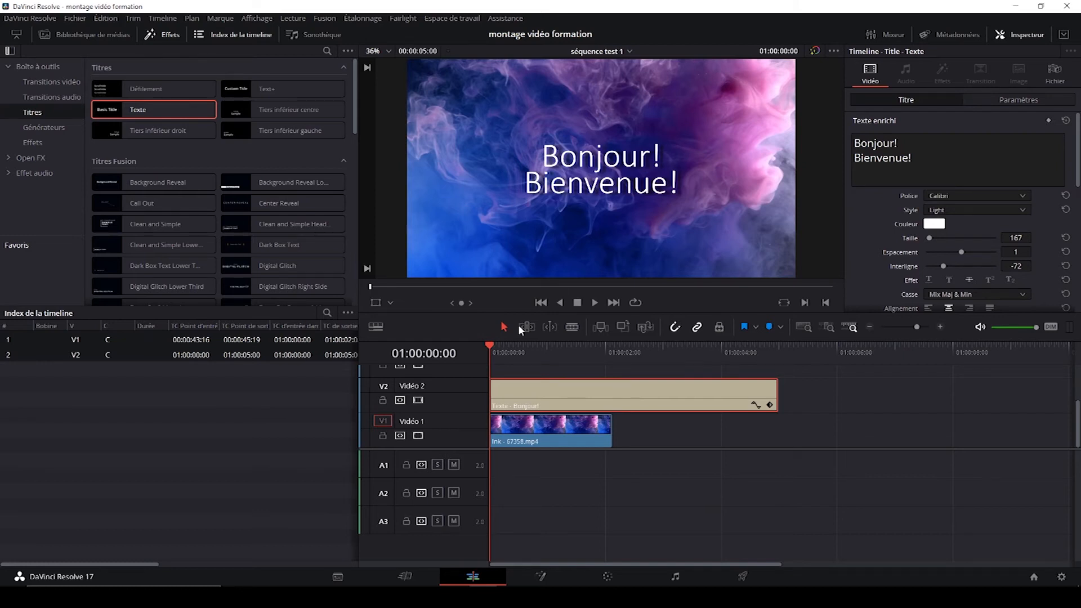
- Trim the end of the "Bonjour!" title to the ink clip's end at 01:00:02:03 and play the sequence from the start
{"action": "left_click", "coordinate": [595, 303]}
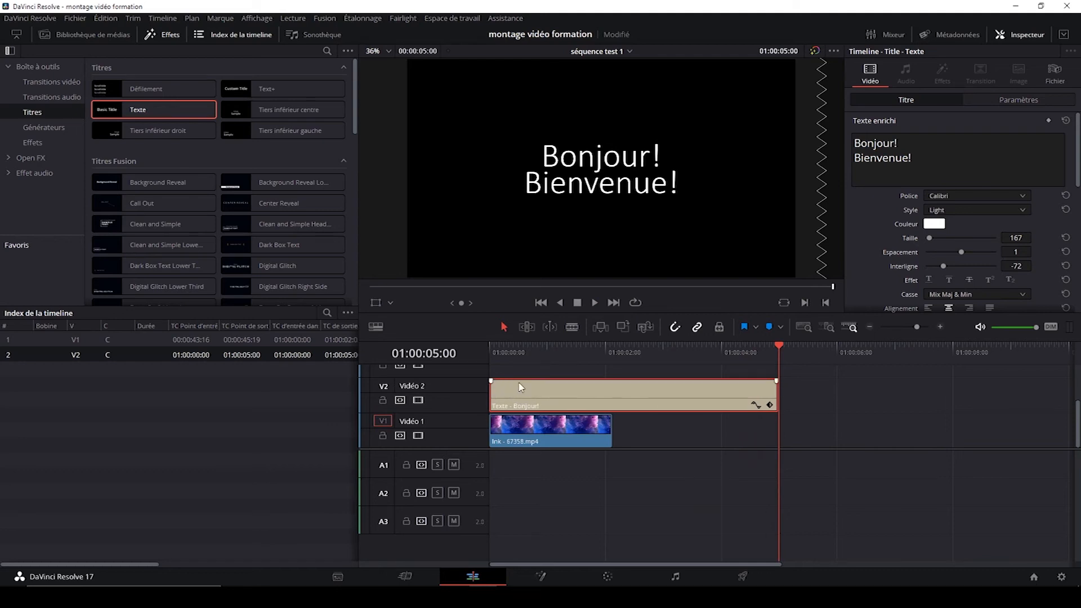
{"action": "left_click", "coordinate": [551, 430]}
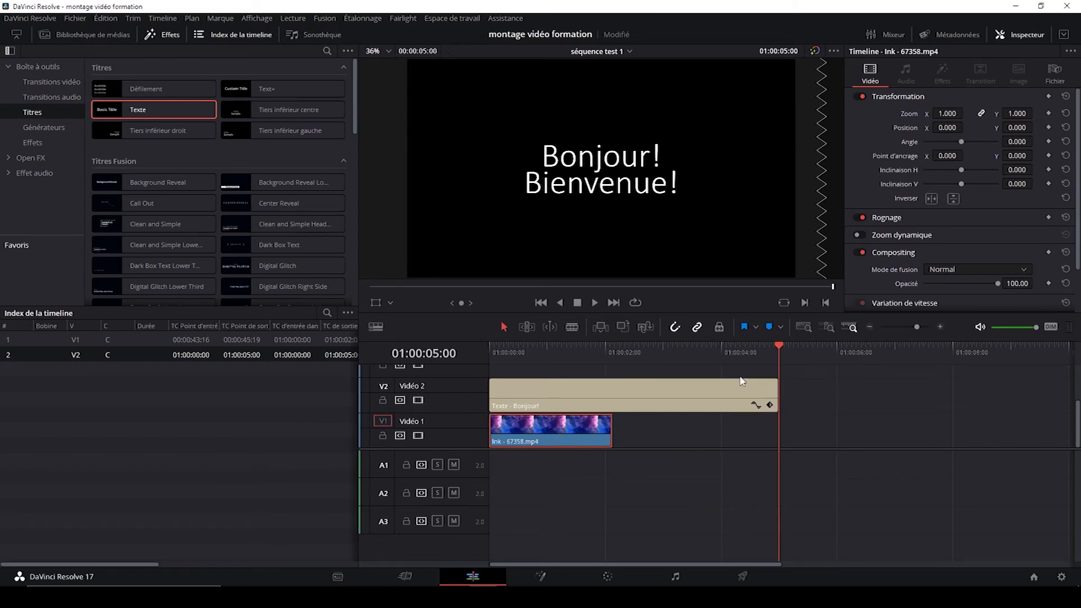
{"action": "left_click", "coordinate": [572, 328]}
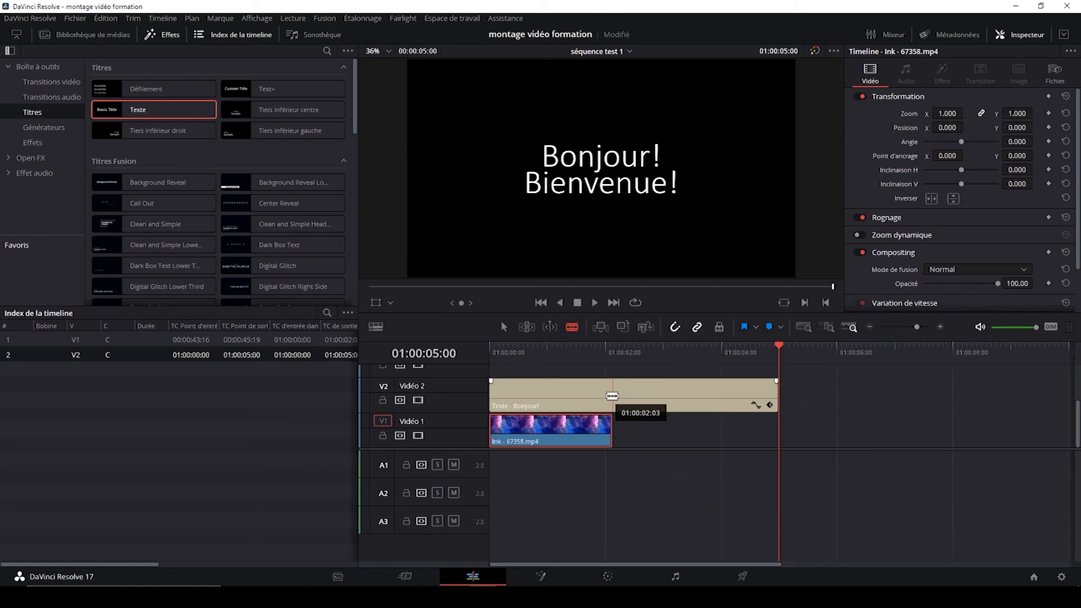
{"action": "key", "text": "a"}
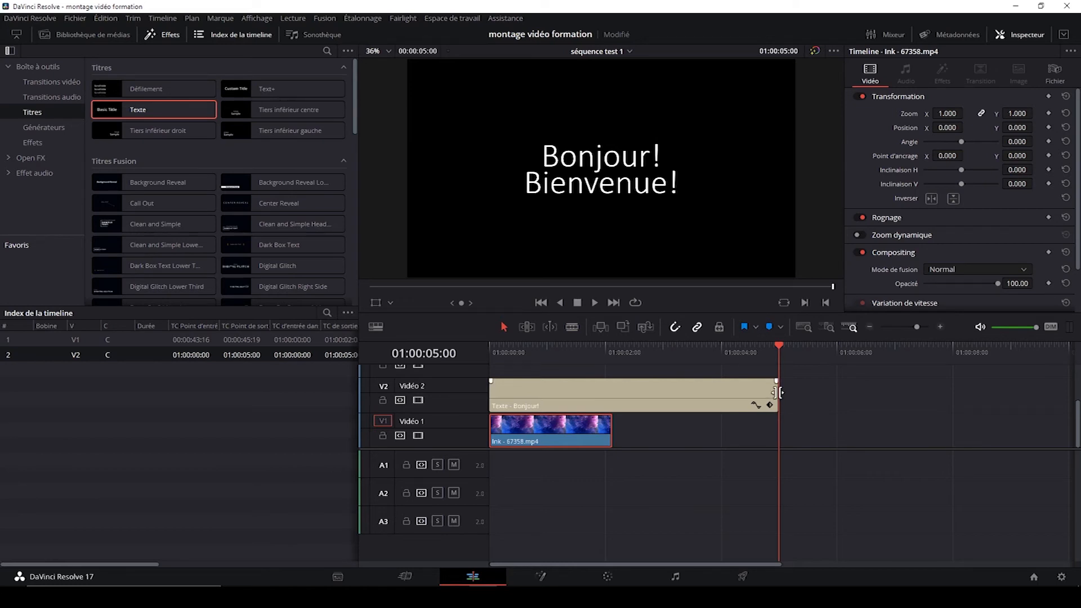
{"action": "left_click_drag", "start_coordinate": [778, 392], "coordinate": [613, 395]}
{"action": "left_click_drag", "start_coordinate": [511, 347], "coordinate": [484, 344]}
{"action": "left_click", "coordinate": [593, 301]}
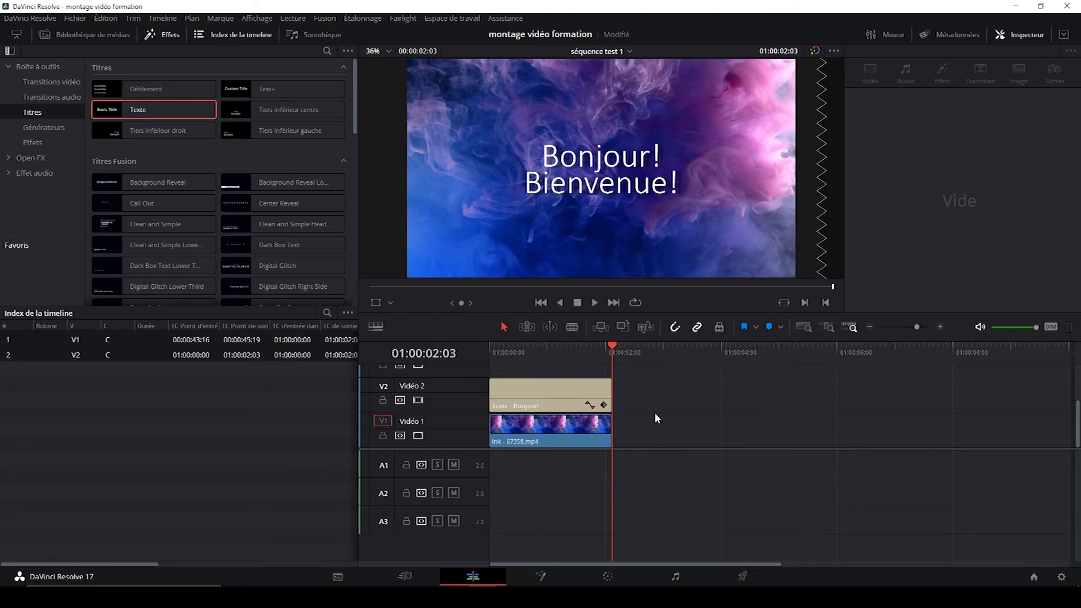
- Add another basic Texte title on the track above Vidéo 2, starting at 01:00:00:10
{"action": "scroll", "coordinate": [654, 413], "scroll_direction": "up", "scroll_amount": 2}
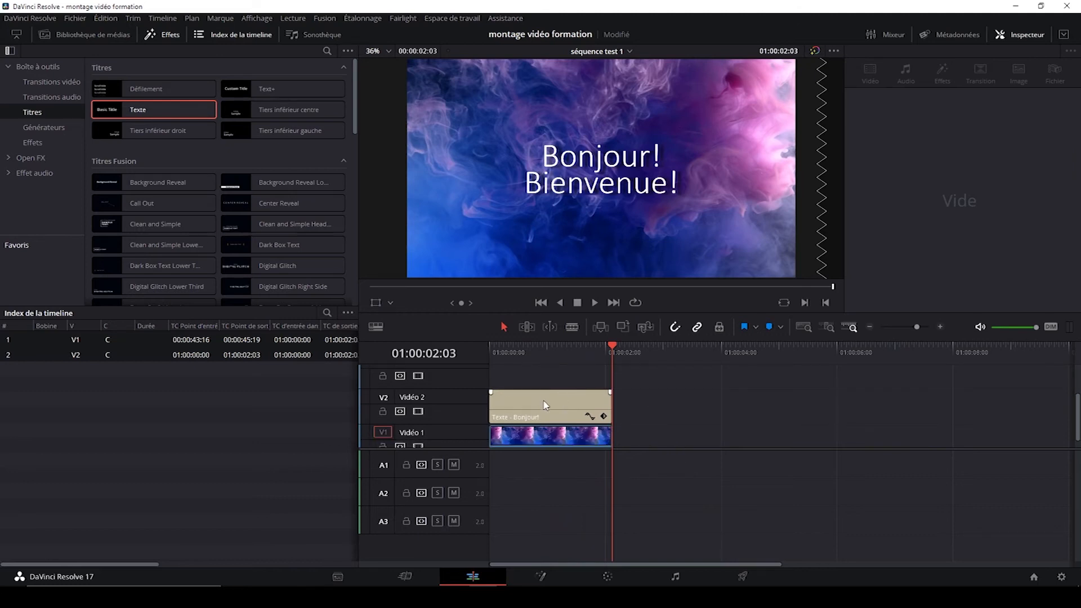
{"action": "left_click_drag", "start_coordinate": [528, 346], "coordinate": [515, 344]}
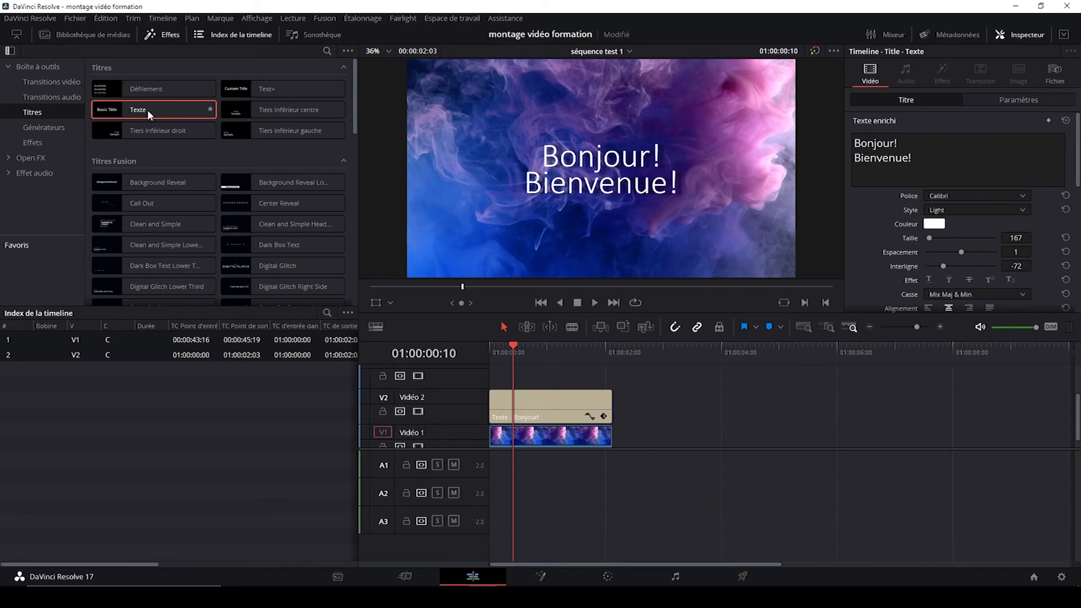
{"action": "left_click_drag", "start_coordinate": [150, 110], "coordinate": [518, 375]}
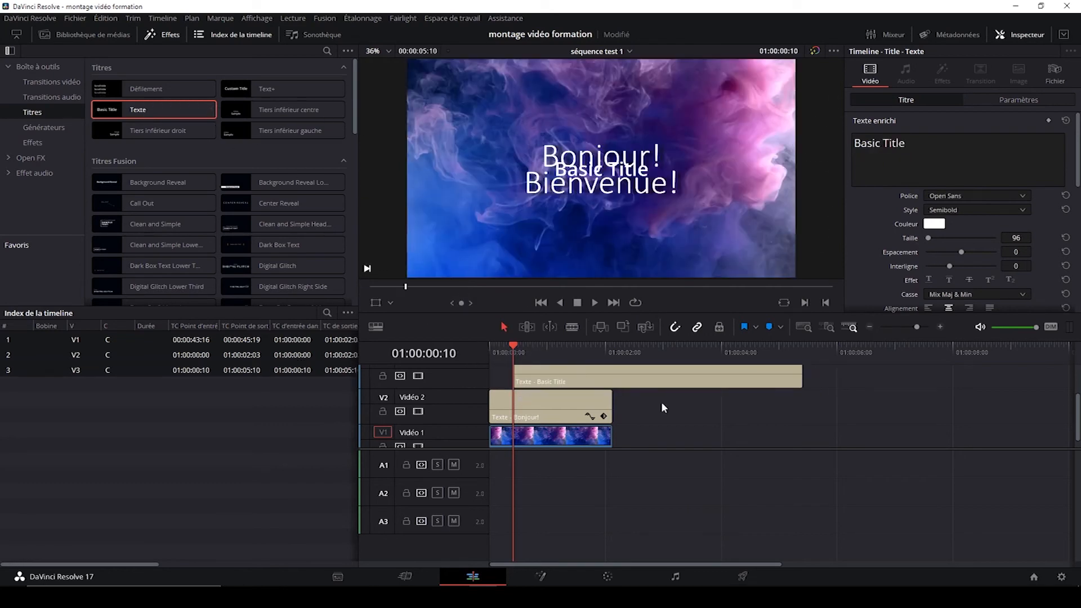
- Replace the new title's text with seven asterisks ("*******")
{"action": "triple_click", "coordinate": [937, 156]}
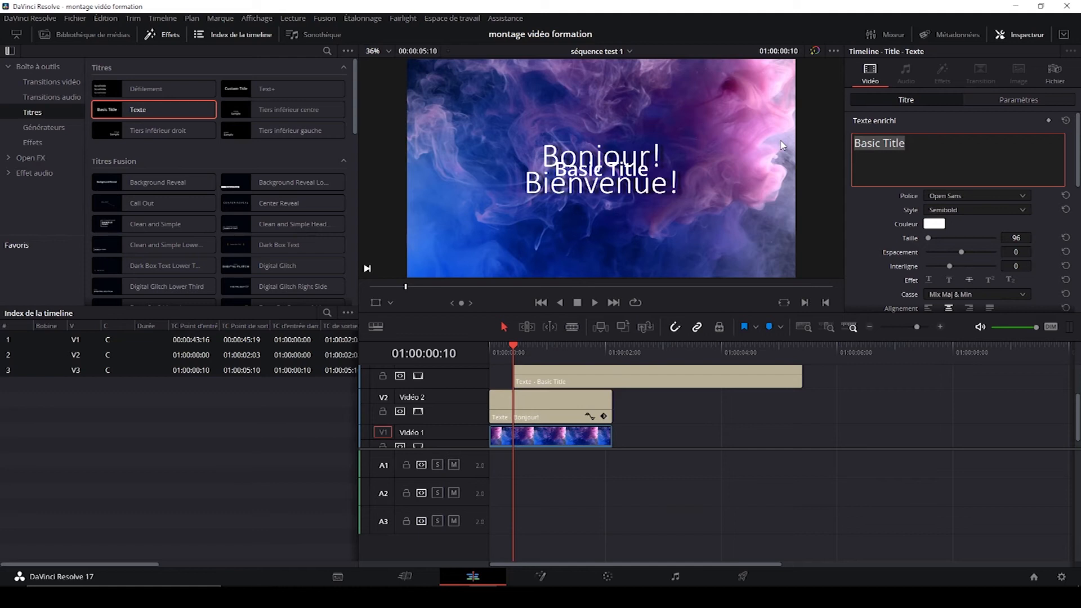
{"action": "type", "text": "*******"}
{"action": "left_click", "coordinate": [828, 107]}
- Place the asterisk title below "Bienvenue!" at Y 293 with zoom 0.791, undoing a trial rotation
{"action": "scroll", "coordinate": [909, 252], "scroll_direction": "down", "scroll_amount": 5}
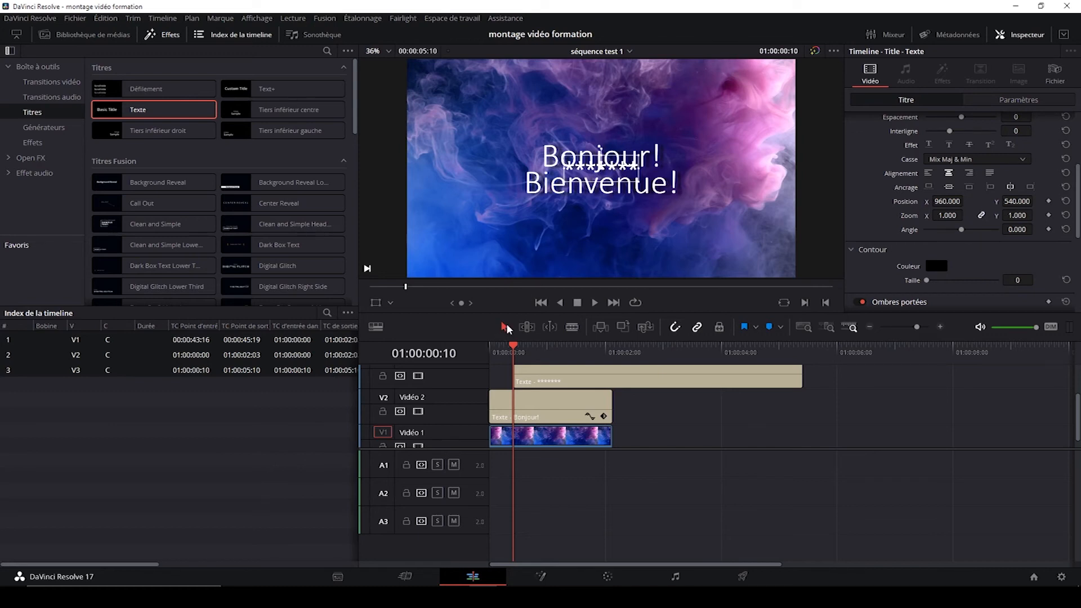
{"action": "left_click_drag", "start_coordinate": [611, 167], "coordinate": [619, 208]}
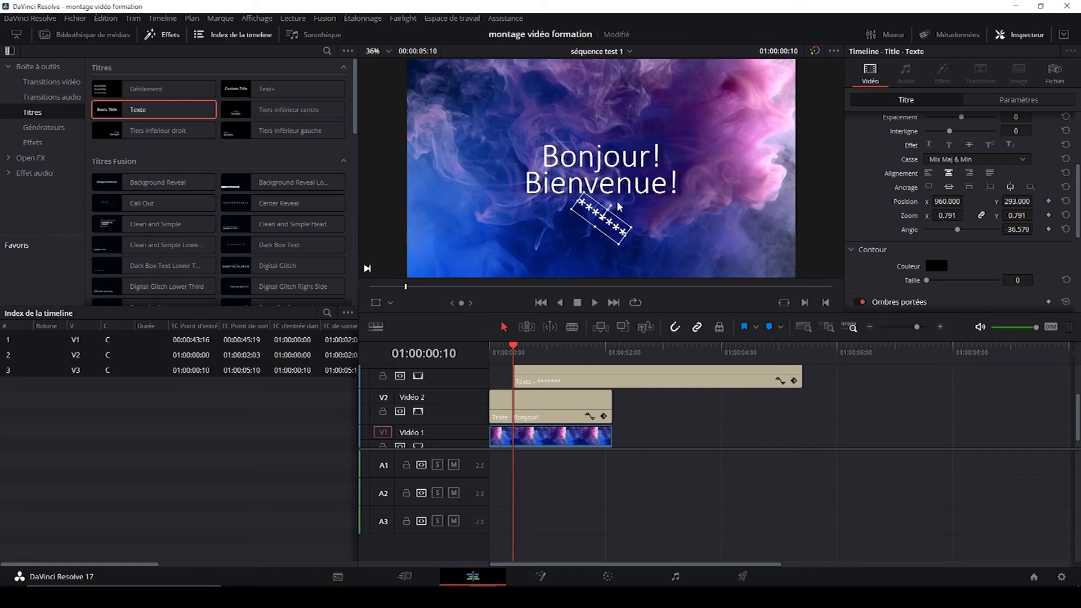
{"action": "key", "text": "ctrl+z"}
{"action": "left_click", "coordinate": [811, 205]}
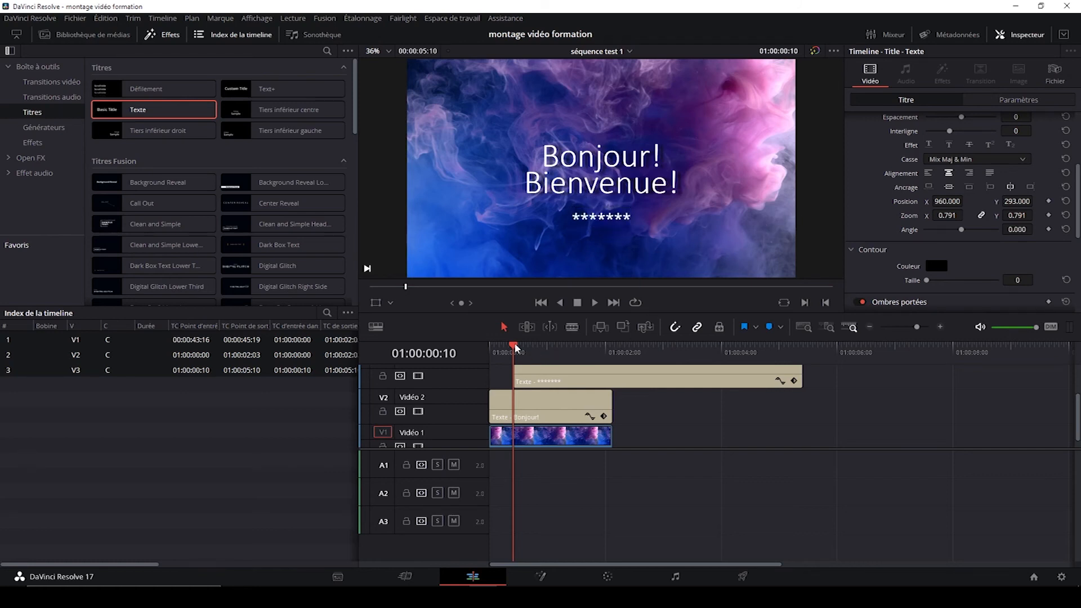
- Play the sequence from 01:00:00:00 to check when the asterisk title appears
{"action": "left_click_drag", "start_coordinate": [514, 347], "coordinate": [489, 347]}
{"action": "left_click", "coordinate": [543, 383]}
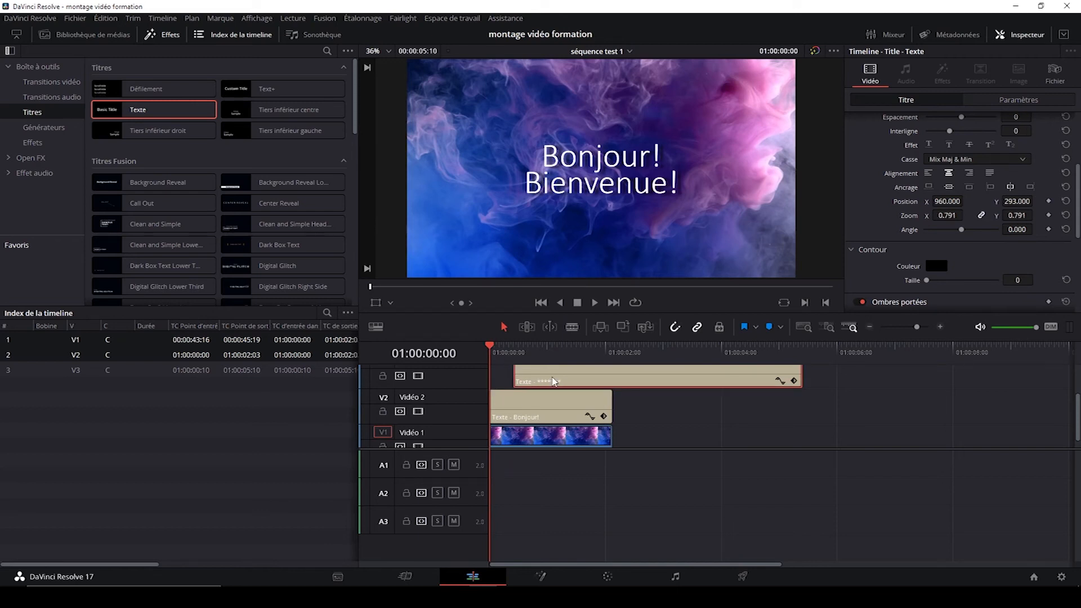
{"action": "left_click", "coordinate": [596, 303]}
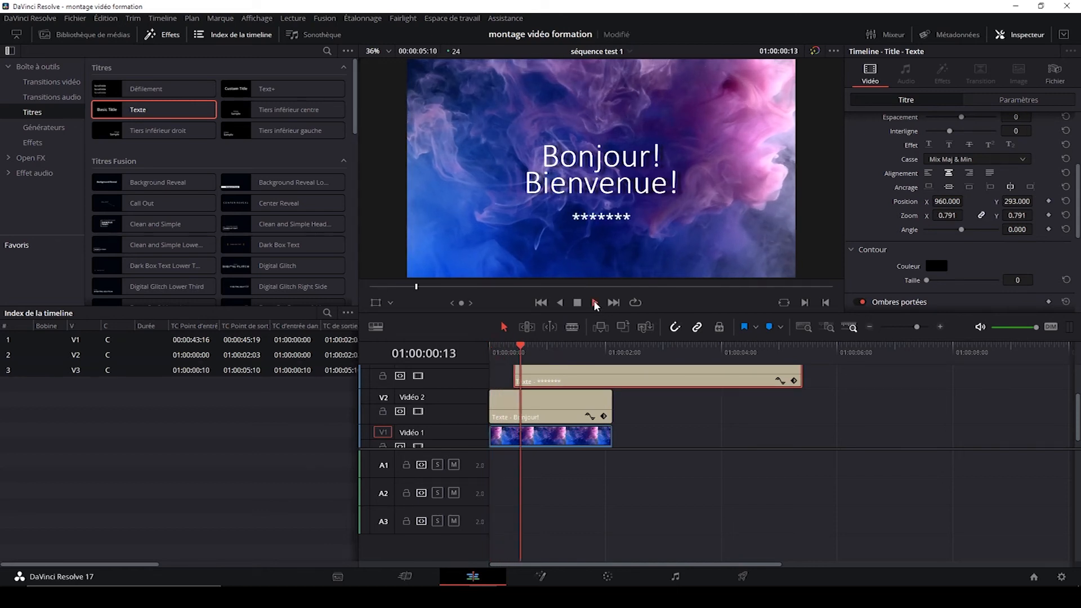
{"action": "left_click", "coordinate": [577, 304]}
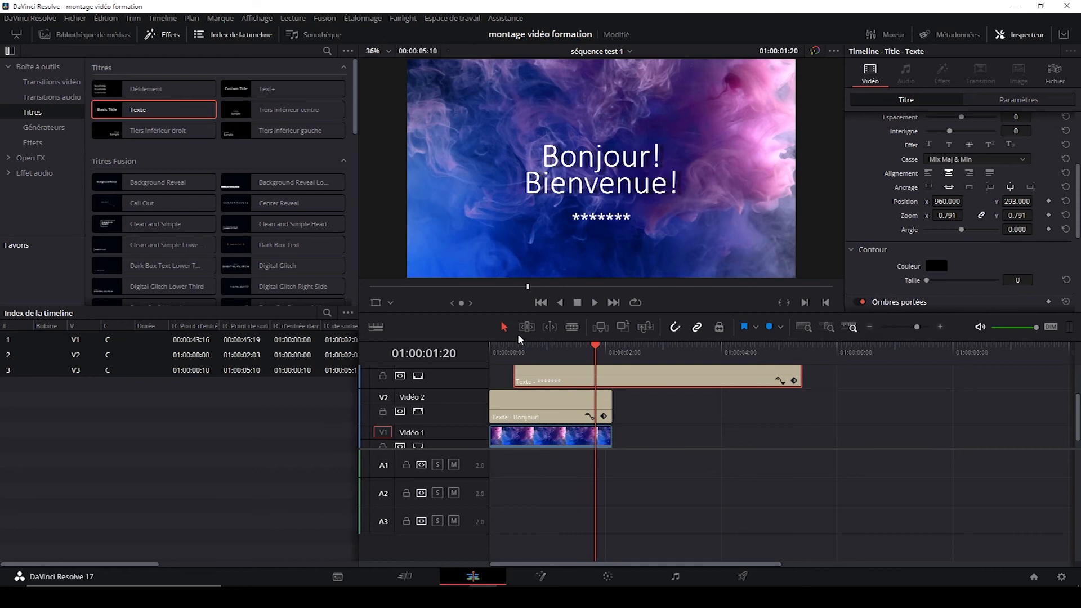
- Cut the asterisk title at the end of the ink clip and delete the leftover part
{"action": "left_click", "coordinate": [571, 327]}
{"action": "left_click", "coordinate": [613, 378]}
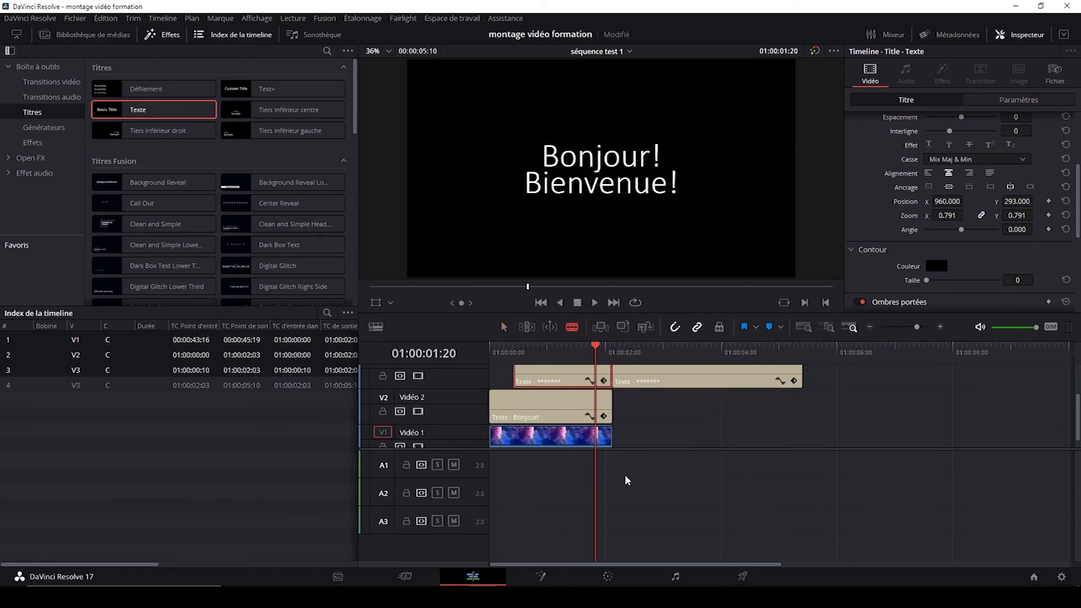
{"action": "left_click", "coordinate": [504, 326]}
{"action": "left_click", "coordinate": [663, 382]}
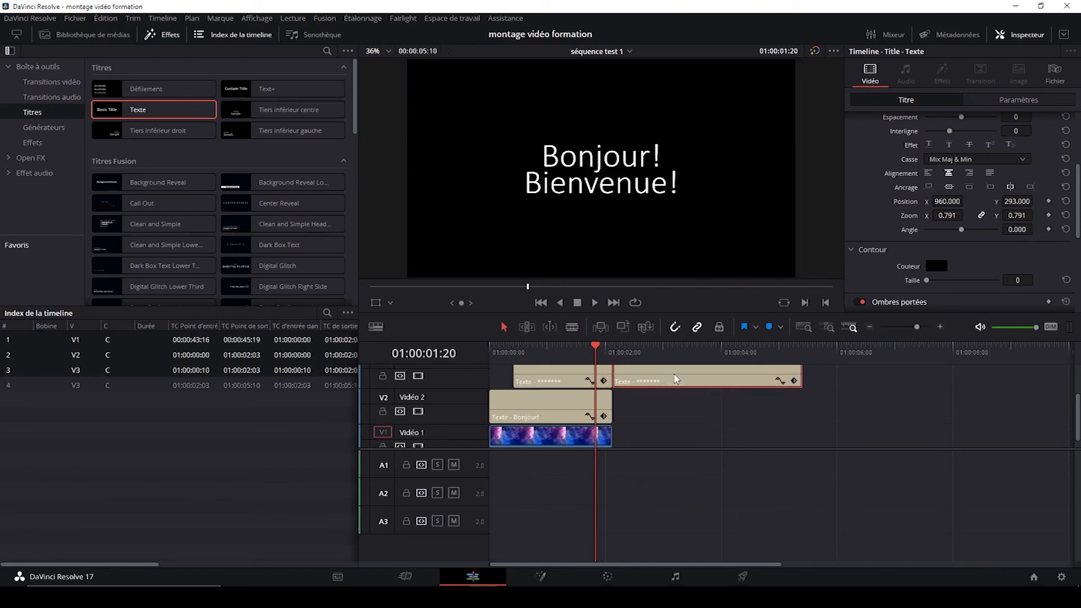
{"action": "key", "text": "Delete"}
{"action": "key", "text": "space"}
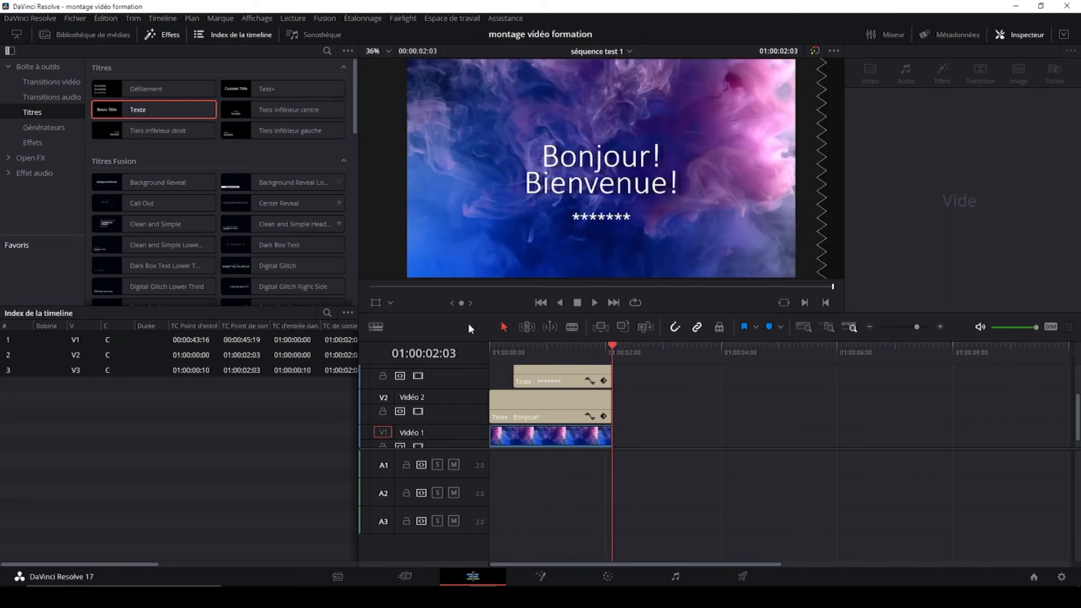
- Add a Défilement title on the track above Vidéo 3 from 01:00:00:00 and play it to check its scrolling
{"action": "left_click_drag", "start_coordinate": [544, 341], "coordinate": [488, 345]}
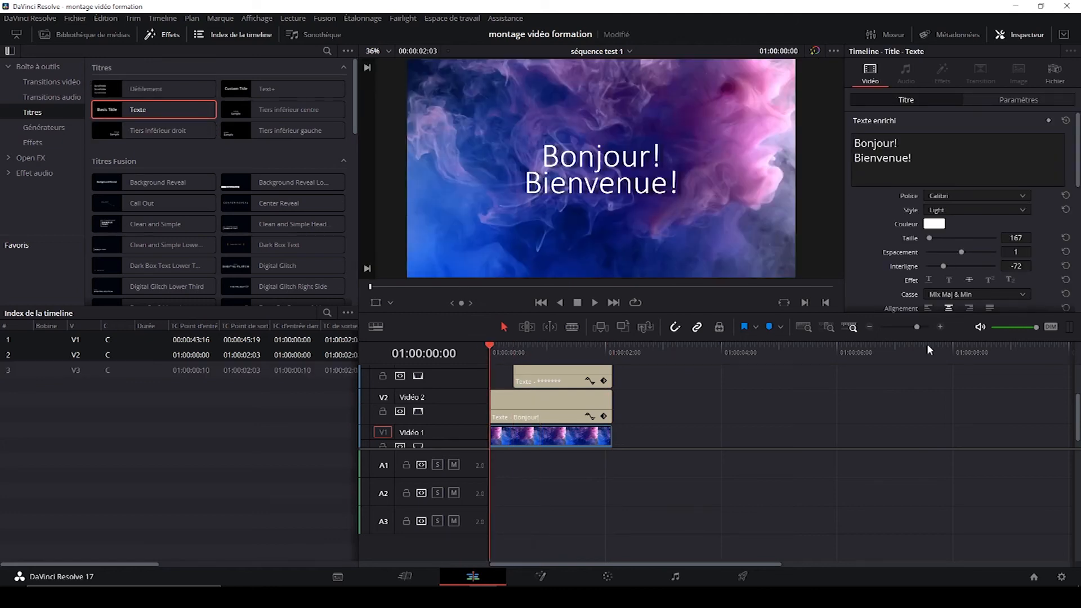
{"action": "left_click_drag", "start_coordinate": [1077, 431], "coordinate": [1077, 402]}
{"action": "left_click_drag", "start_coordinate": [141, 89], "coordinate": [484, 388]}
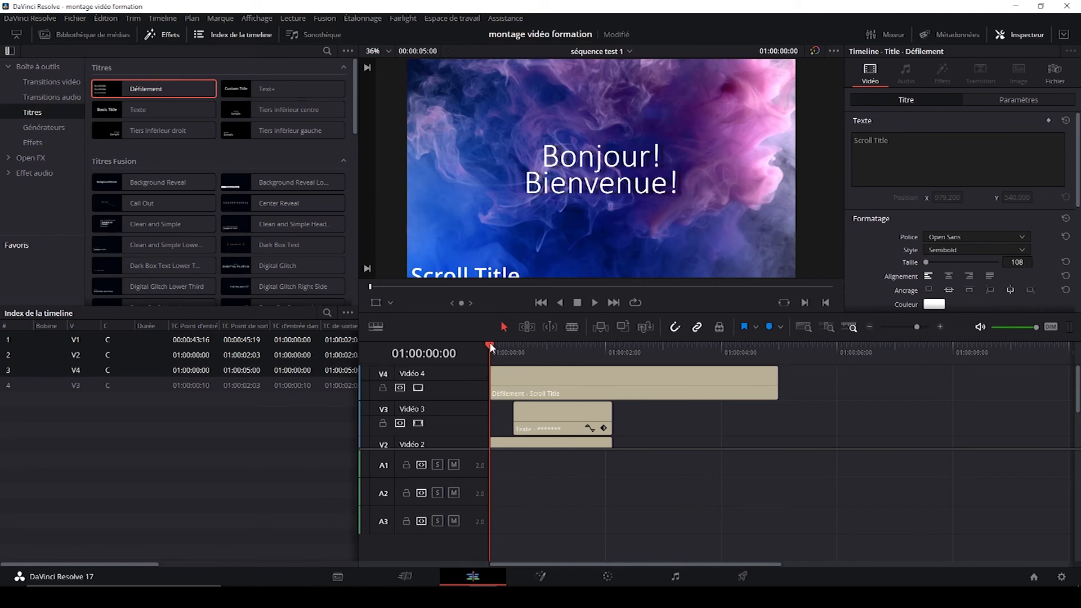
{"action": "mouse_move", "coordinate": [495, 344]}
{"action": "left_mouse_down"}
{"action": "mouse_move", "coordinate": [666, 350]}
{"action": "mouse_move", "coordinate": [710, 363]}
{"action": "mouse_move", "coordinate": [495, 361]}
{"action": "left_mouse_up"}
{"action": "key", "text": "space"}
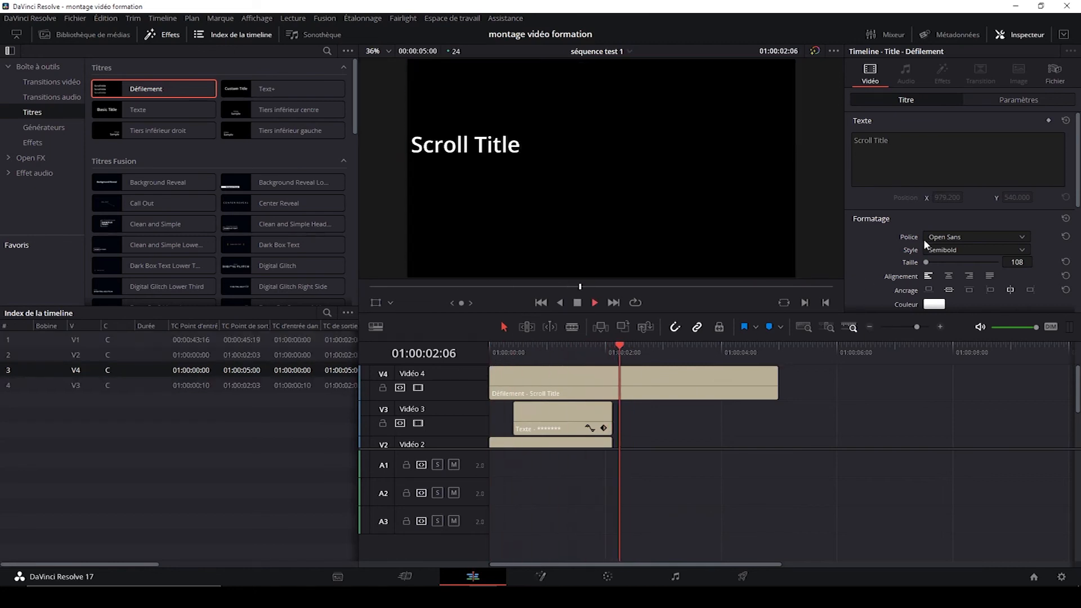
{"action": "key", "text": "space"}
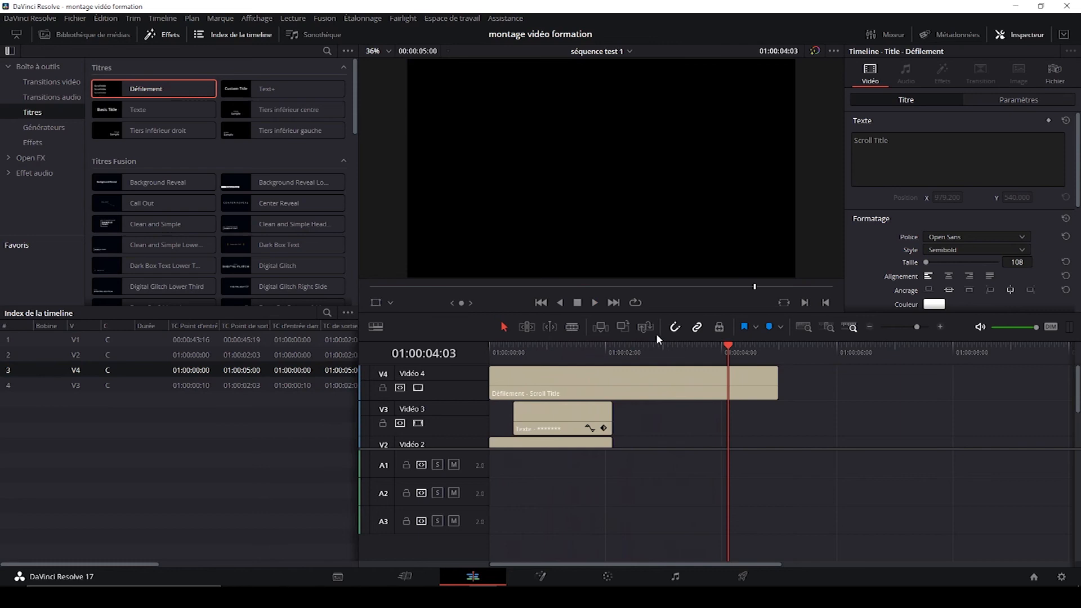
- Delete the Défilement title from Vidéo 4 and save the project
{"action": "left_click", "coordinate": [561, 352]}
{"action": "left_click", "coordinate": [598, 376]}
{"action": "key", "text": "Delete"}
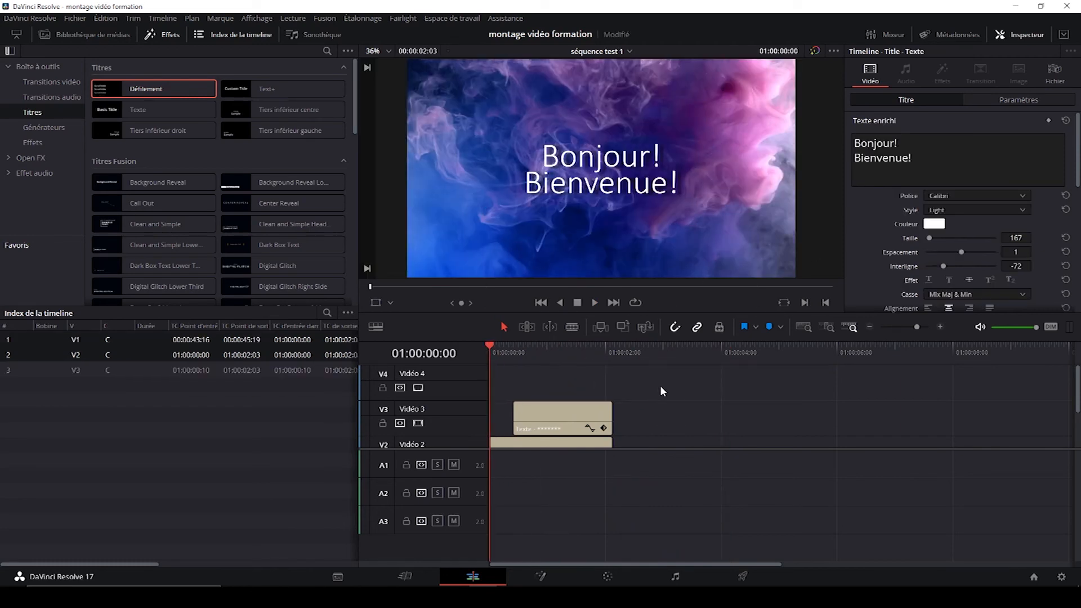
{"action": "key", "text": "ctrl+s"}
- Move the ink clip along Vidéo 1 to start at 01:00:03:21, away from under the titles
{"action": "scroll", "coordinate": [637, 414], "scroll_direction": "down", "scroll_amount": 2}
{"action": "scroll", "coordinate": [639, 411], "scroll_direction": "down", "scroll_amount": 2}
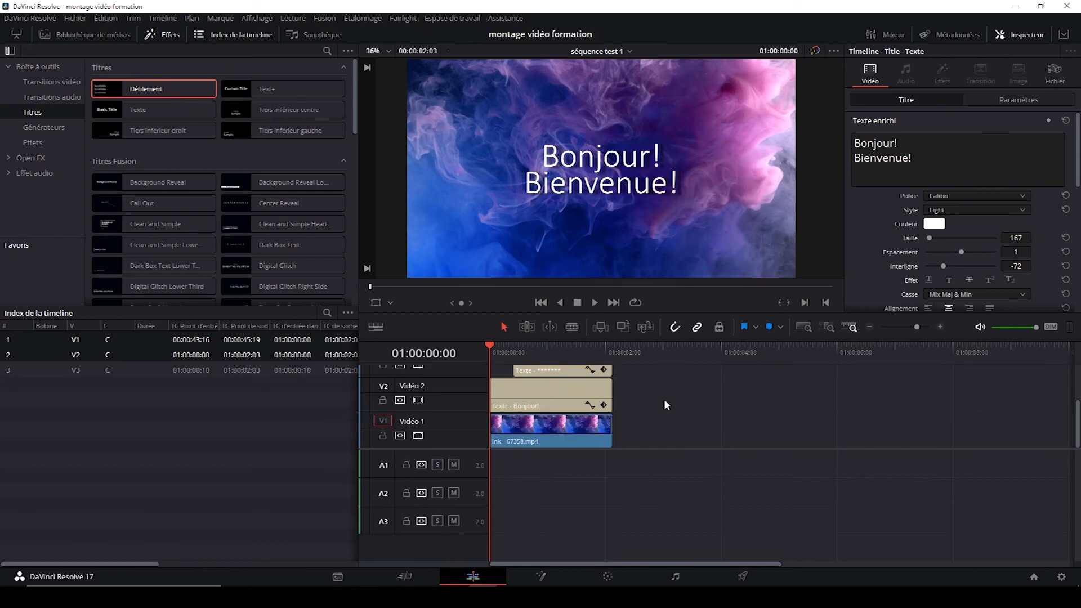
{"action": "scroll", "coordinate": [662, 400], "scroll_direction": "up", "scroll_amount": 4}
{"action": "scroll", "coordinate": [666, 405], "scroll_direction": "down", "scroll_amount": 2}
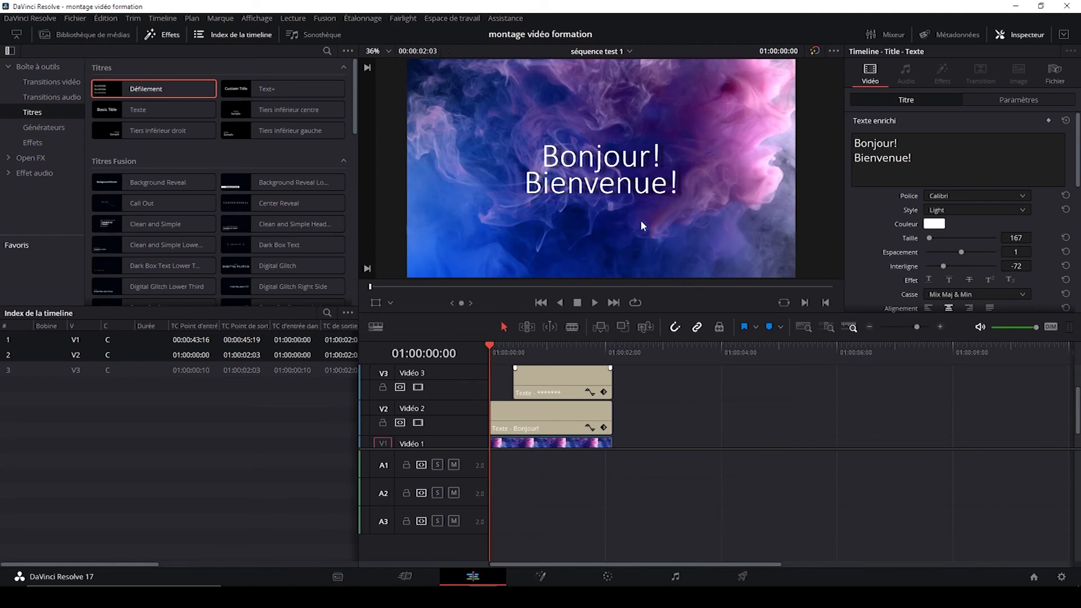
{"action": "scroll", "coordinate": [611, 394], "scroll_direction": "down", "scroll_amount": 1}
{"action": "left_click_drag", "start_coordinate": [556, 429], "coordinate": [748, 422]}
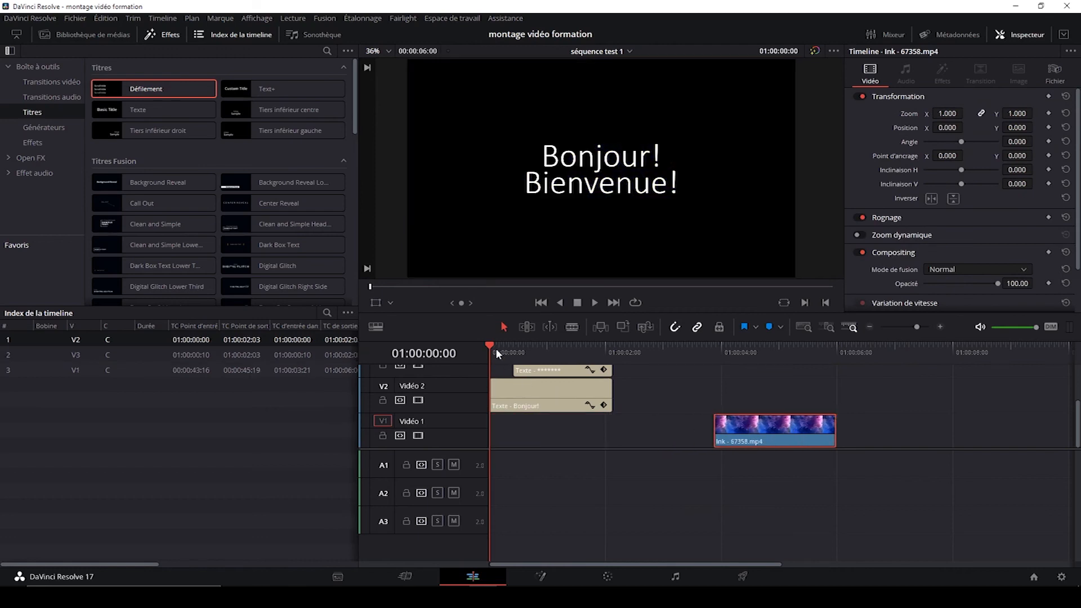
{"action": "mouse_move", "coordinate": [491, 345]}
{"action": "left_mouse_down"}
{"action": "mouse_move", "coordinate": [563, 349]}
{"action": "mouse_move", "coordinate": [500, 354]}
{"action": "left_mouse_up"}
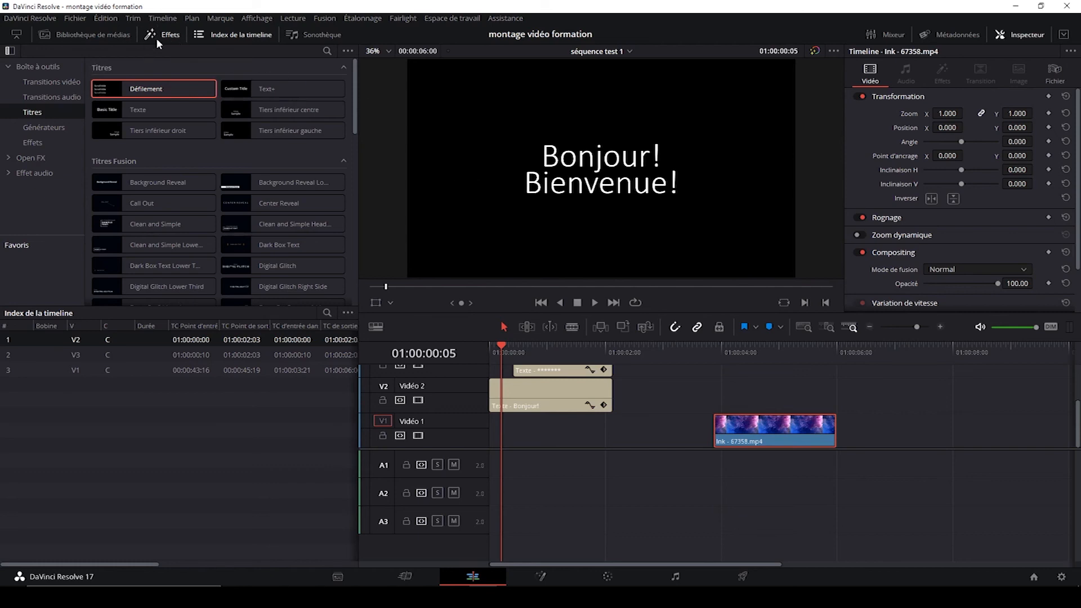
- Add a Couleur opaque generator on Vidéo 2 at 01:00:02:21 and place the ink clip directly after it at 01:00:07:21
{"action": "left_click", "coordinate": [39, 128]}
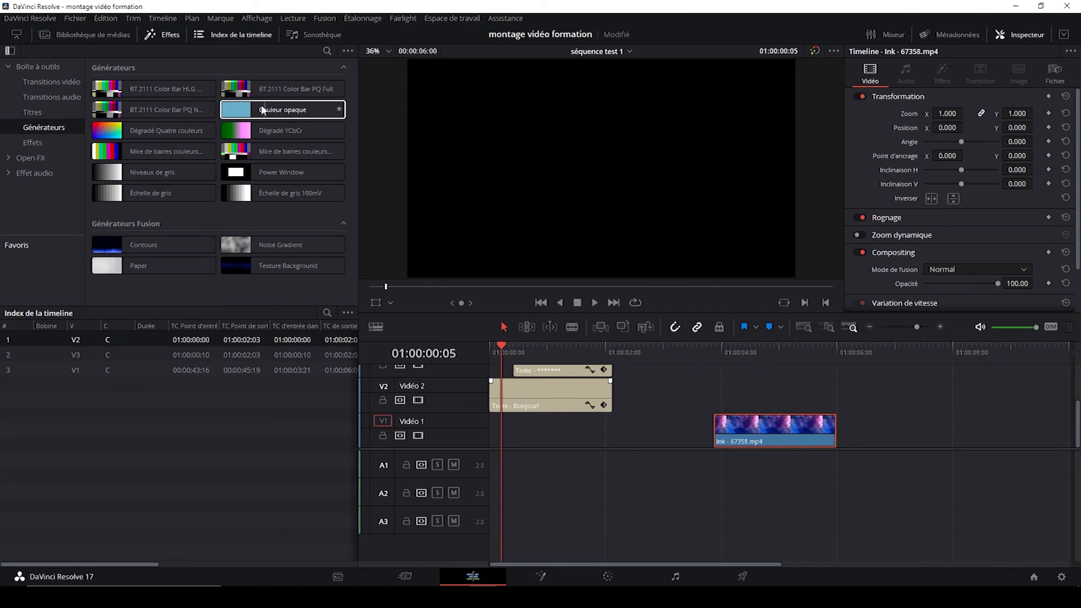
{"action": "left_click_drag", "start_coordinate": [277, 111], "coordinate": [657, 394]}
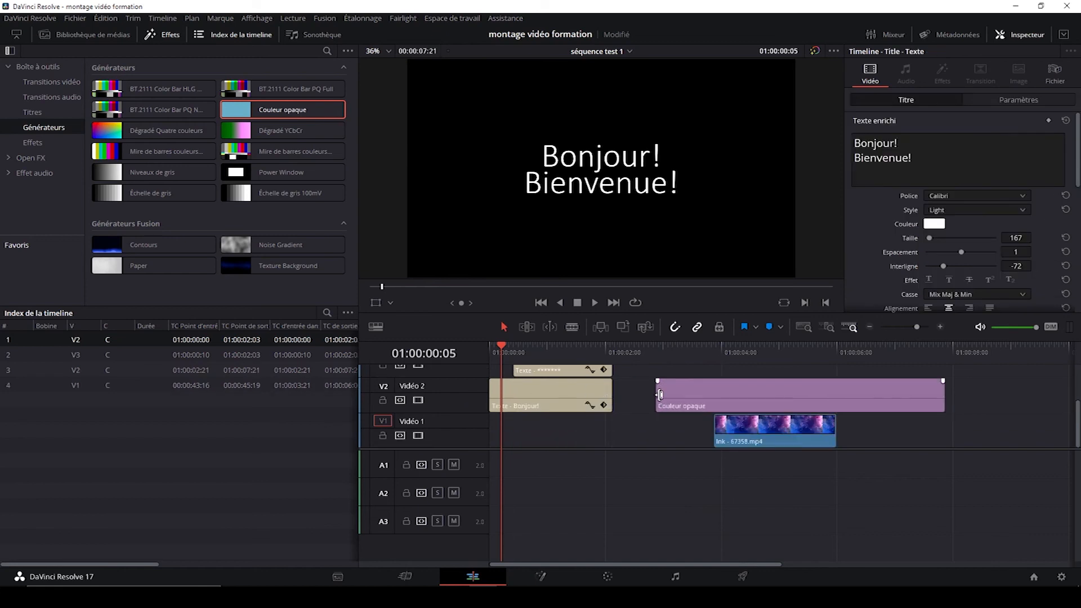
{"action": "mouse_move", "coordinate": [759, 427]}
{"action": "left_mouse_down"}
{"action": "mouse_move", "coordinate": [799, 431]}
{"action": "mouse_move", "coordinate": [969, 393]}
{"action": "left_mouse_up"}
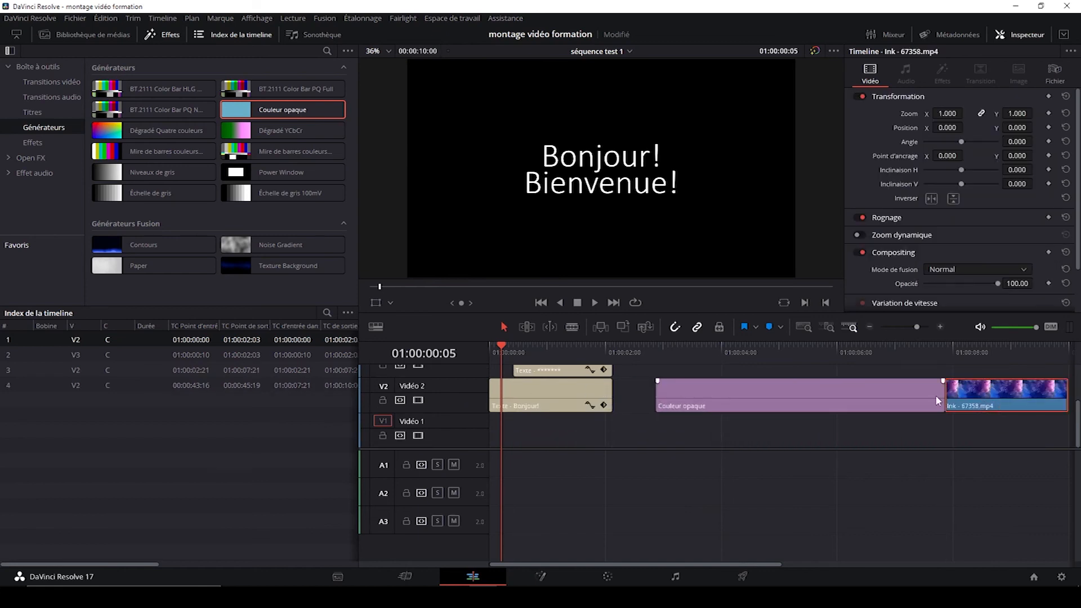
- Move the Couleur opaque clip under the titles on Vidéo 1 at 01:00:00:00 and trim it to end with them at 01:00:02:03
{"action": "left_click_drag", "start_coordinate": [770, 398], "coordinate": [575, 428]}
{"action": "key", "text": "ctrl+s"}
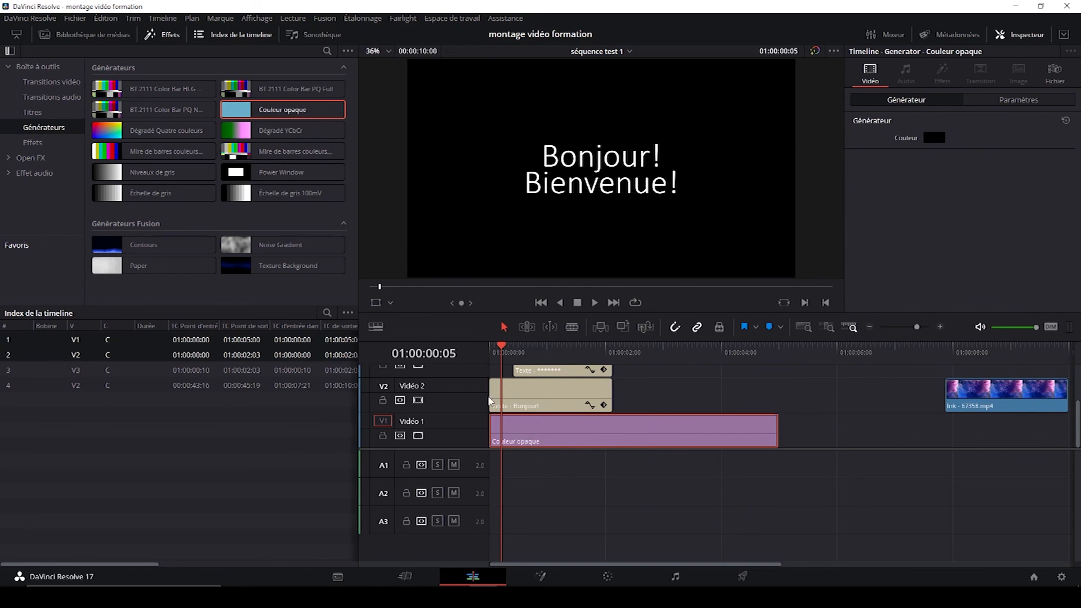
{"action": "left_click_drag", "start_coordinate": [778, 431], "coordinate": [616, 426]}
{"action": "left_click", "coordinate": [566, 433]}
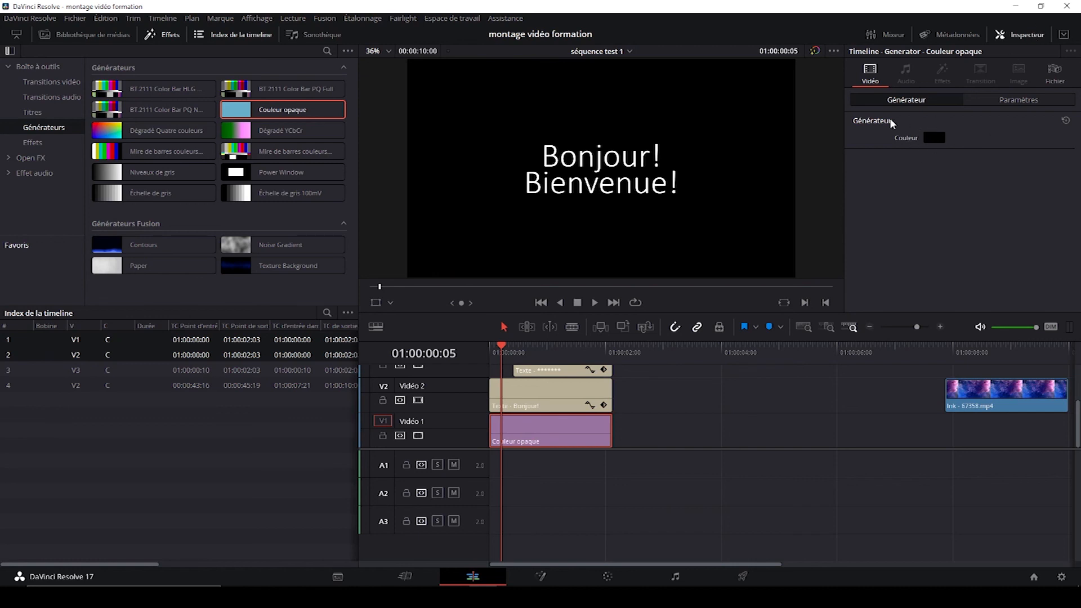
- Try hue 65 with saturation 173 for the Couleur opaque clip's colour, leaving its value at 0
{"action": "left_click", "coordinate": [934, 137]}
{"action": "left_click", "coordinate": [570, 201]}
{"action": "left_click_drag", "start_coordinate": [569, 201], "coordinate": [609, 222]}
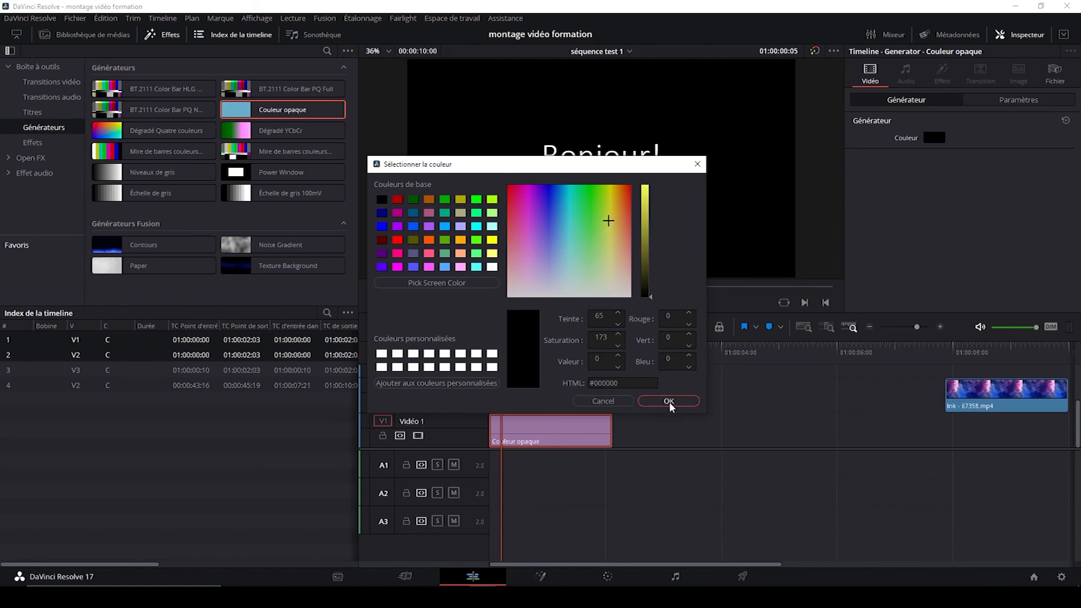
{"action": "left_click", "coordinate": [664, 399]}
- Brighten the Couleur opaque clip's colour, trying green #70de34 and pale yellow #eaec89
{"action": "left_click", "coordinate": [933, 136]}
{"action": "left_click_drag", "start_coordinate": [609, 263], "coordinate": [597, 210]}
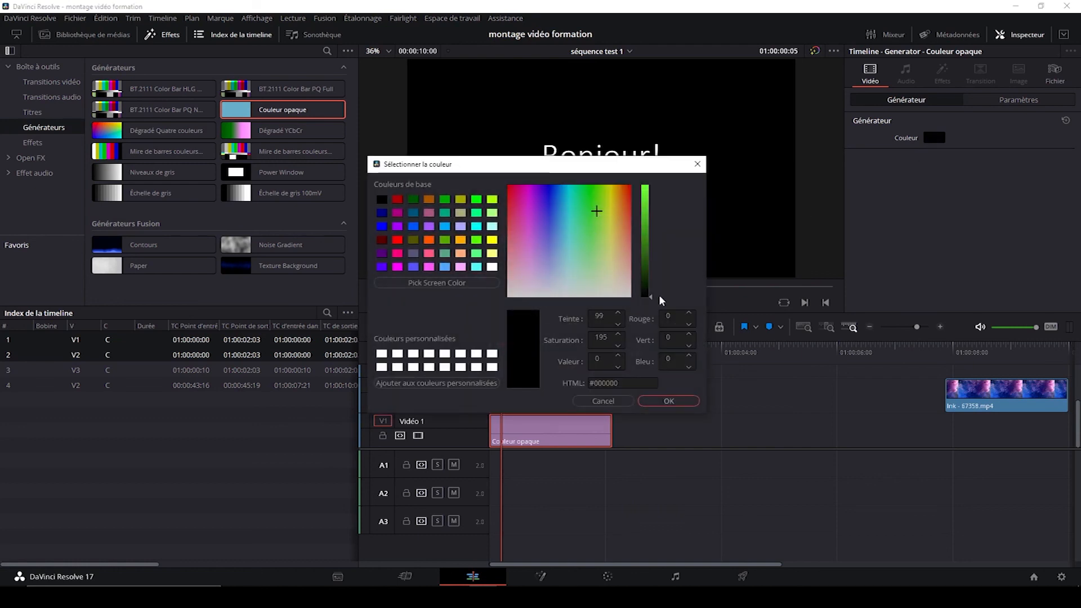
{"action": "left_click_drag", "start_coordinate": [652, 297], "coordinate": [650, 194]}
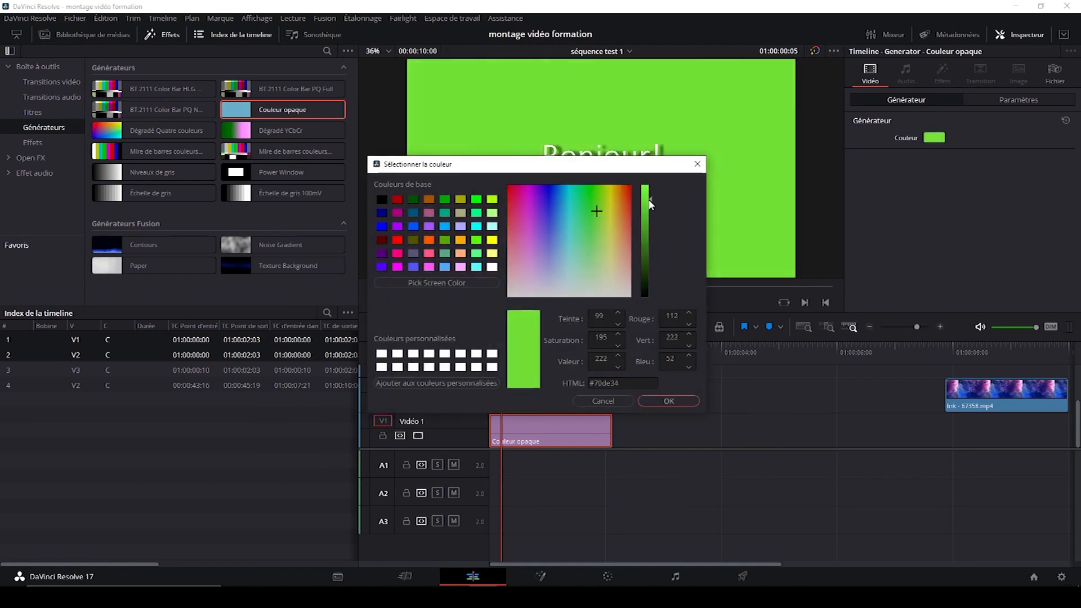
{"action": "left_click", "coordinate": [595, 238]}
{"action": "left_click", "coordinate": [607, 245]}
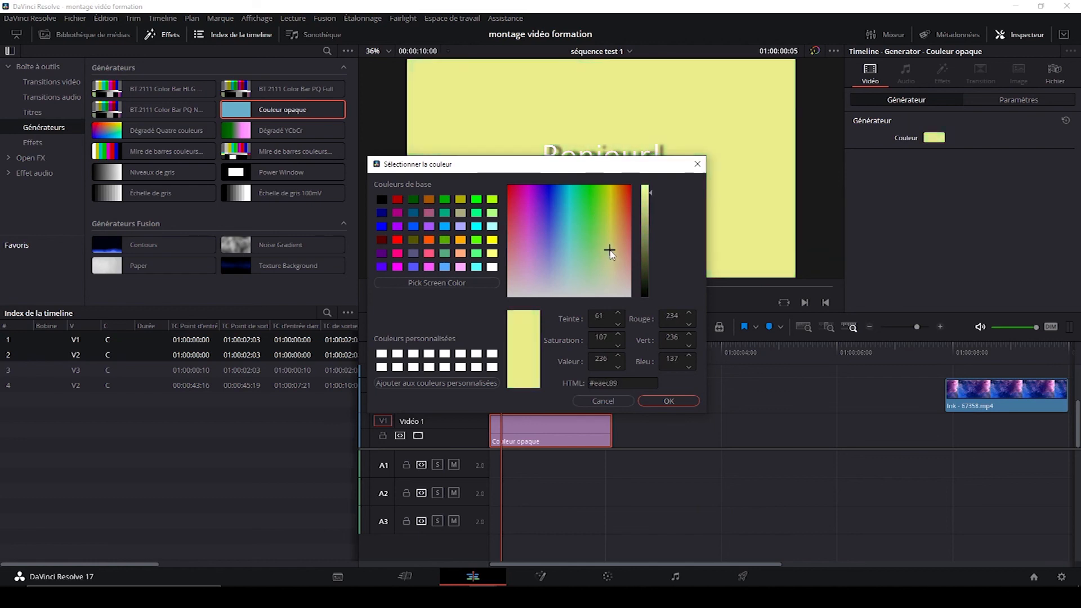
{"action": "left_click", "coordinate": [662, 401]}
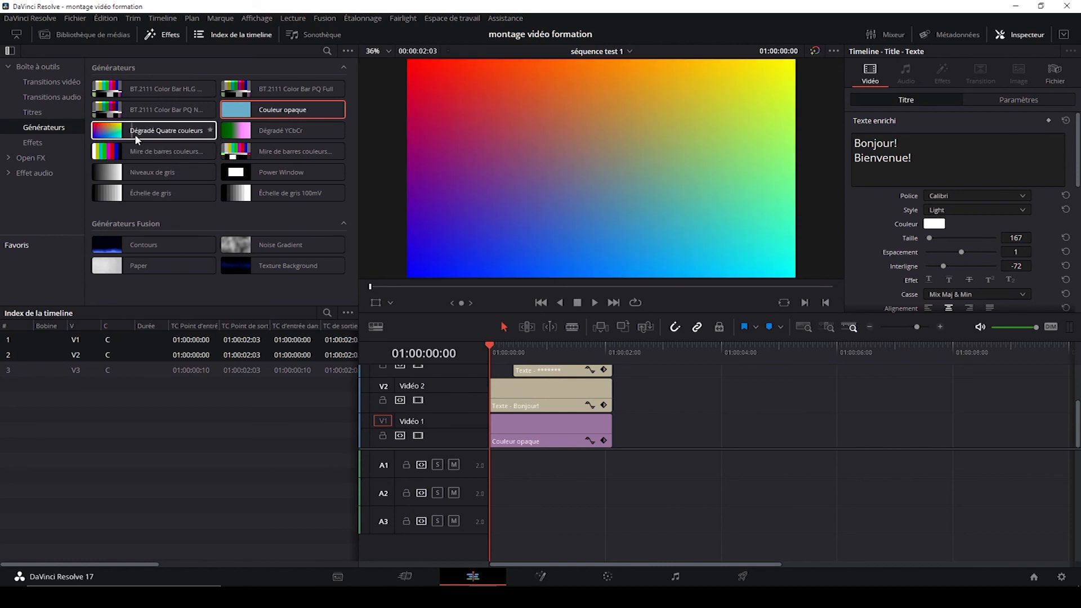
{"action": "key", "text": "ctrl+a"}
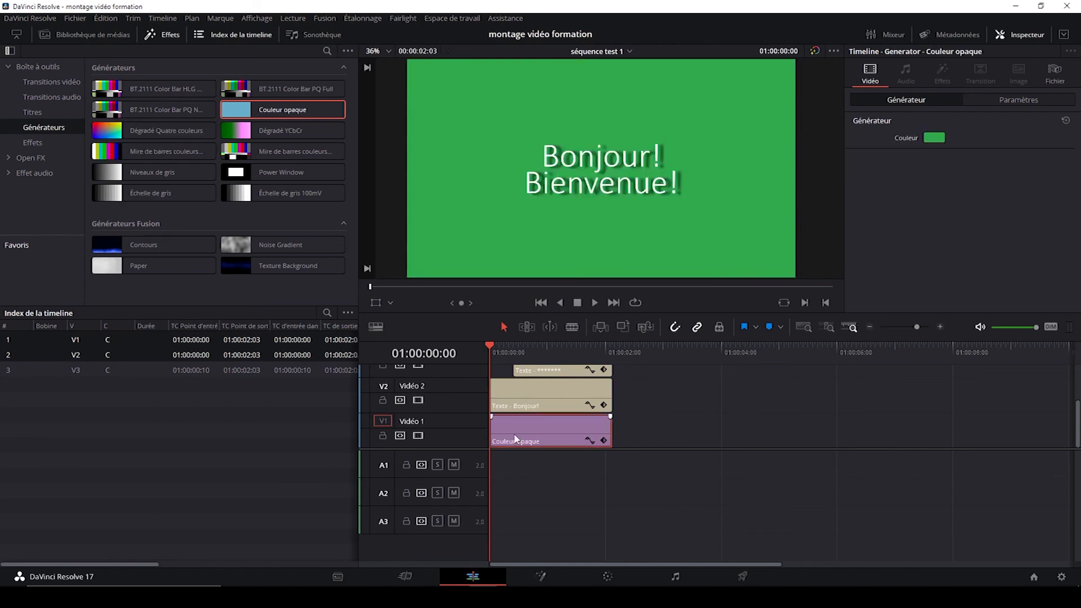
{"action": "key", "text": "Delete"}
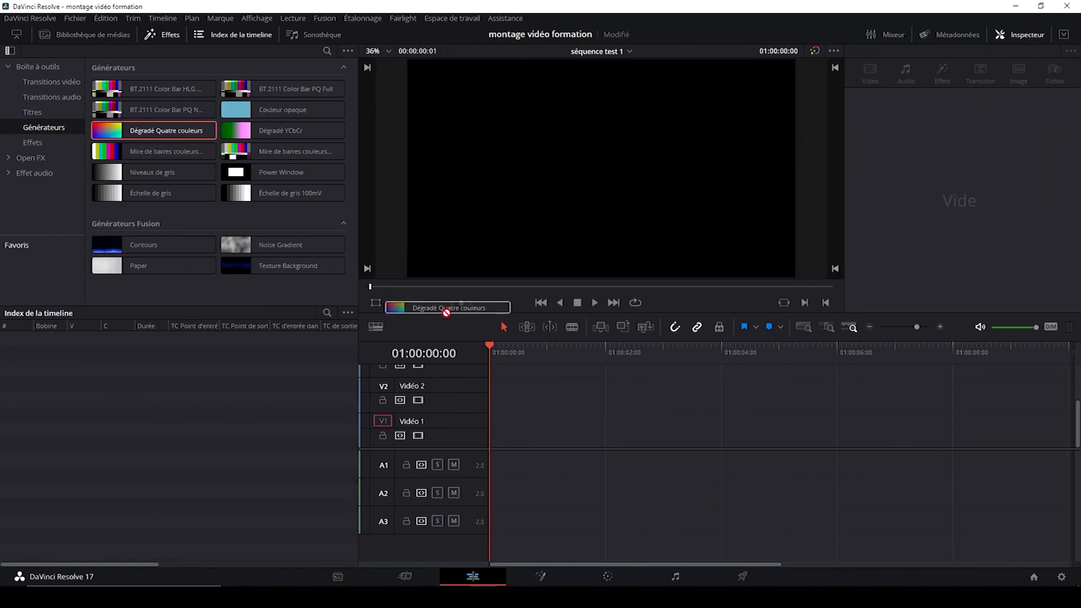
{"action": "key", "text": "ctrl+z"}
{"action": "left_click", "coordinate": [536, 444]}
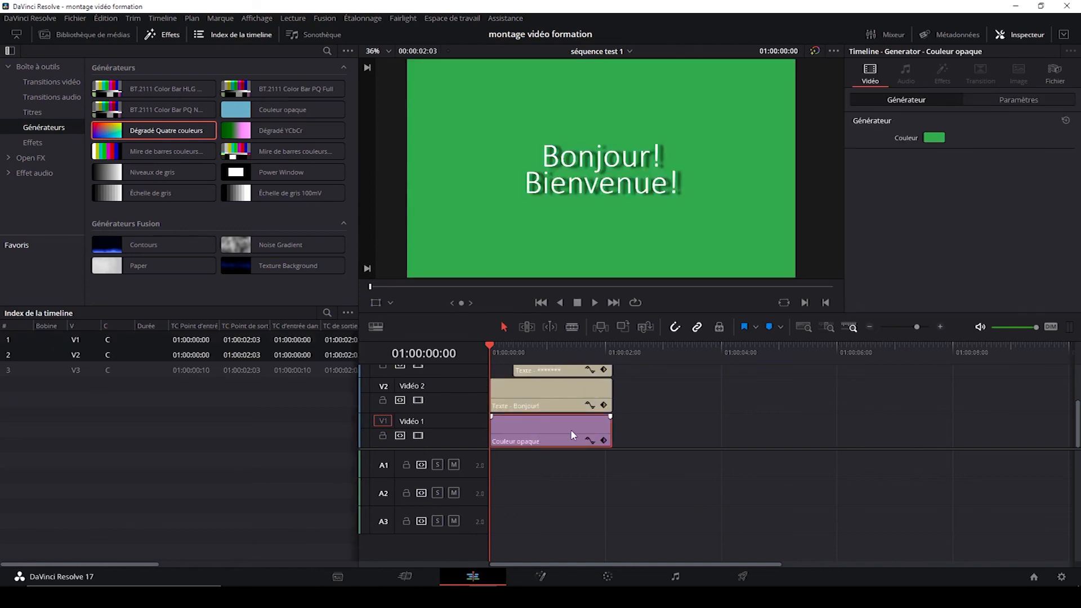
{"action": "key", "text": "ctrl+a"}
{"action": "key", "text": "Delete"}
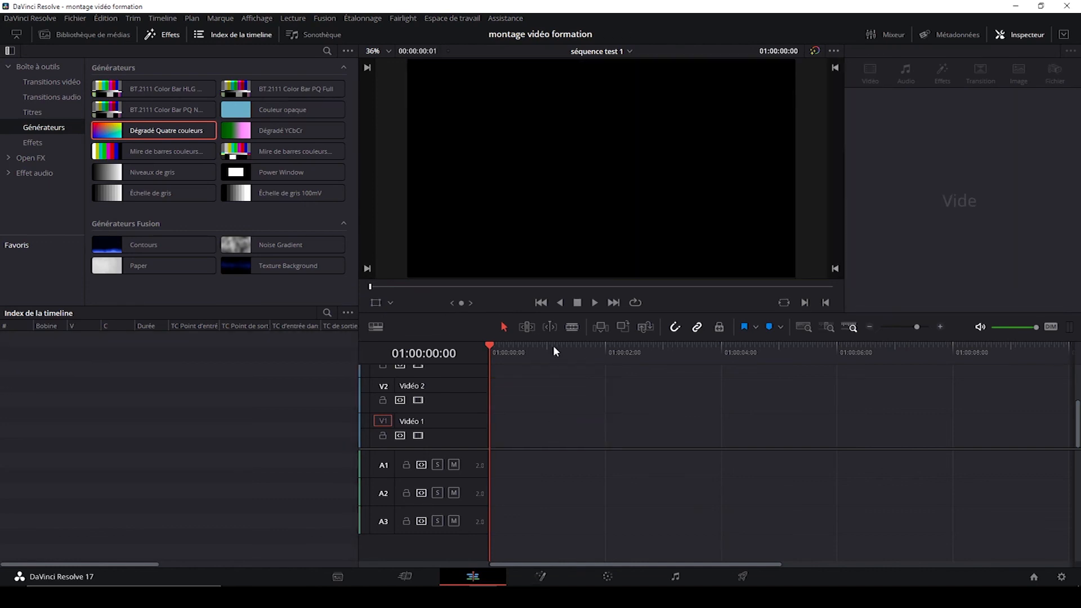
{"action": "key", "text": "ctrl+z"}
- Save the project and replace the Couleur opaque clip on Vidéo 1 with a Dégradé Quatre couleurs generator at 01:00:00:00
{"action": "left_click", "coordinate": [565, 445]}
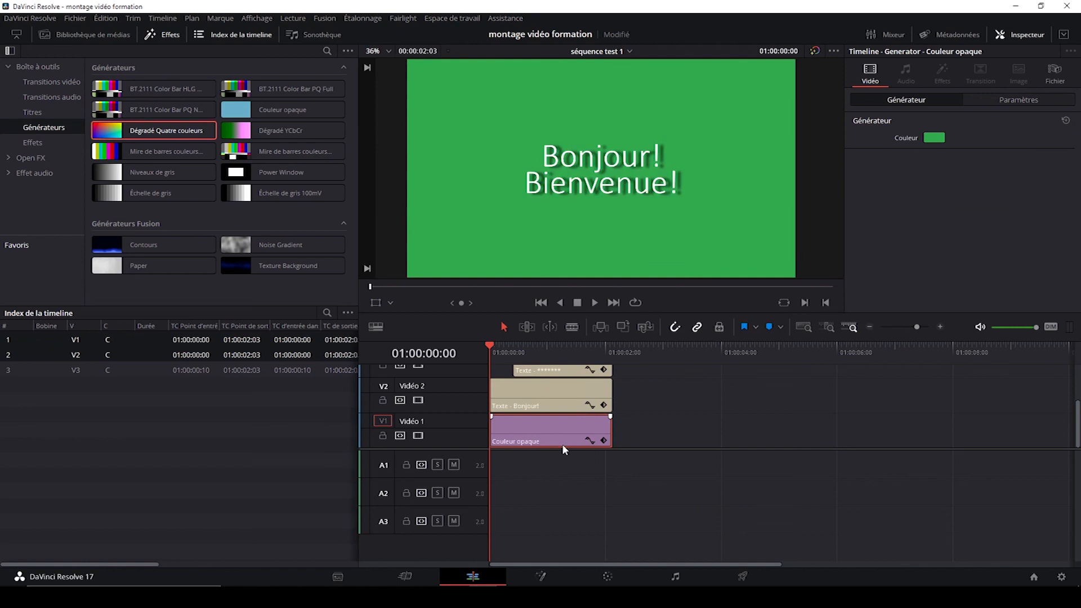
{"action": "key", "text": "ctrl+s"}
{"action": "key", "text": "Delete"}
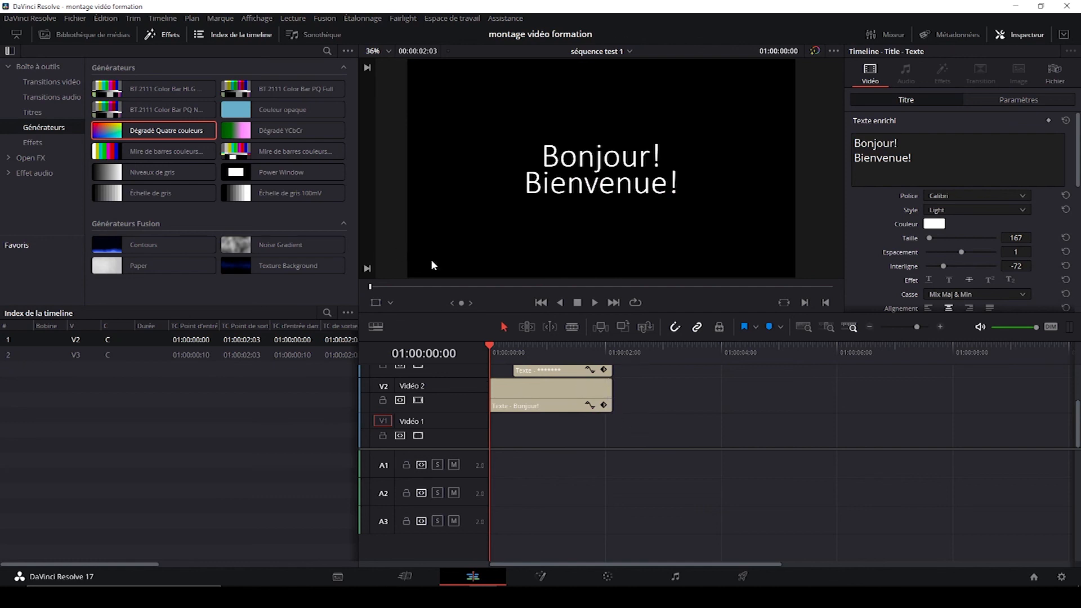
{"action": "left_click_drag", "start_coordinate": [138, 130], "coordinate": [523, 425]}
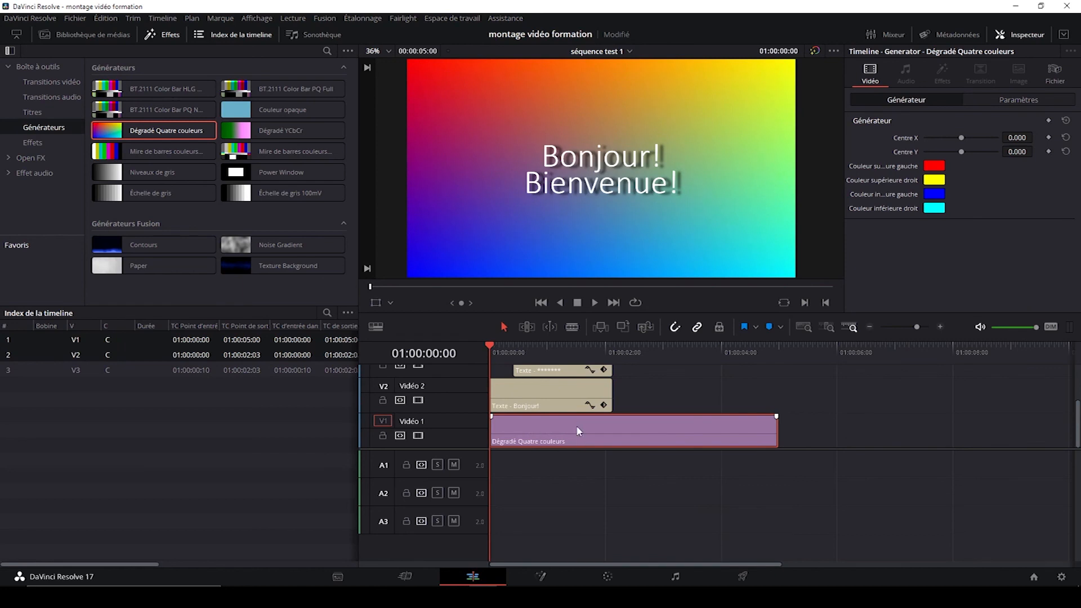
- Set the gradient's upper-left colour to green #1dff86 and its upper-right colour to purple #c757ff
{"action": "left_click", "coordinate": [934, 166]}
{"action": "left_click", "coordinate": [581, 195]}
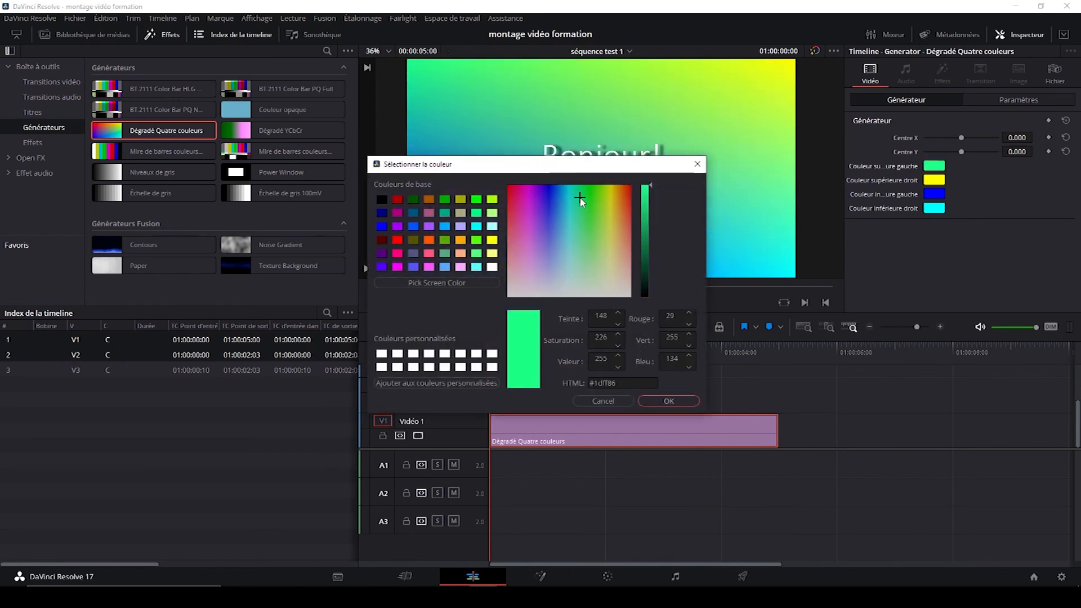
{"action": "left_click", "coordinate": [669, 400]}
{"action": "left_click", "coordinate": [934, 180]}
{"action": "left_click", "coordinate": [561, 199]}
{"action": "left_click", "coordinate": [536, 224]}
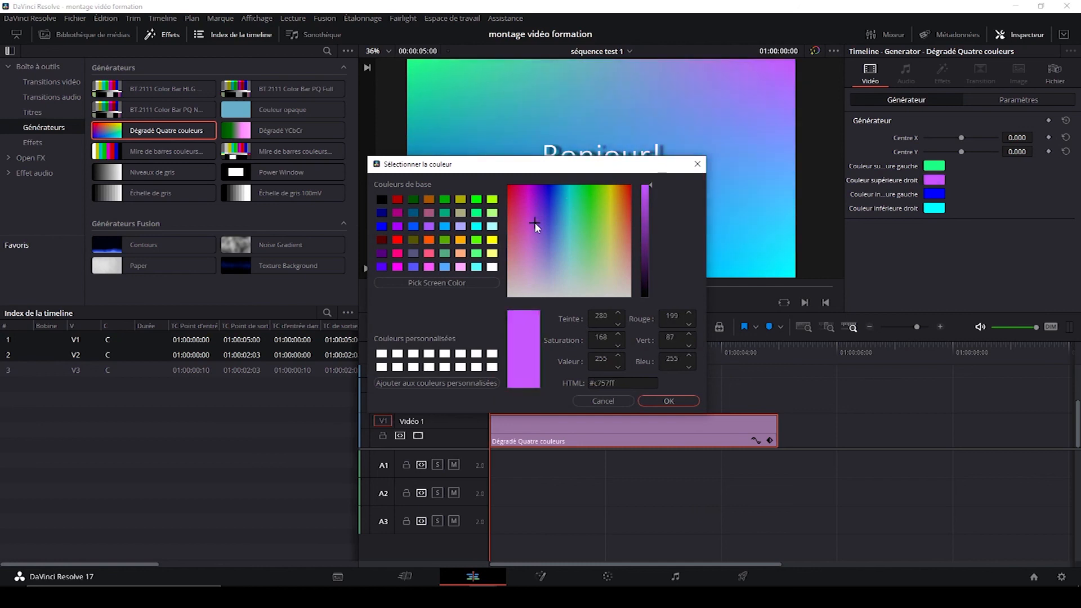
{"action": "left_click", "coordinate": [668, 401]}
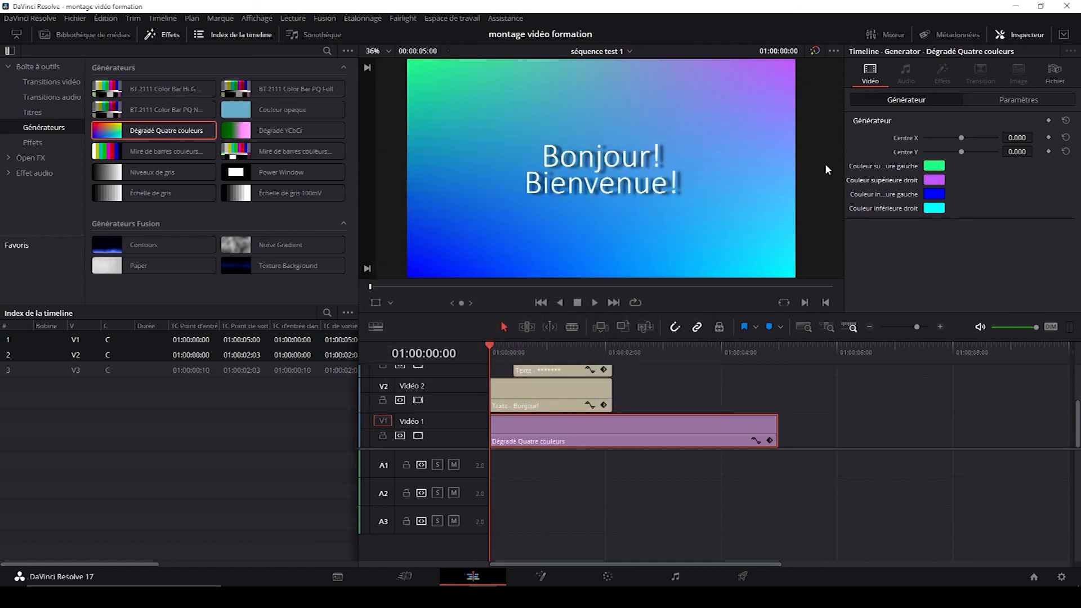
- Try adjusting the gradient's Centre X and delete the Dégradé Quatre couleurs clip from Vidéo 1
{"action": "mouse_move", "coordinate": [961, 137]}
{"action": "left_mouse_down"}
{"action": "mouse_move", "coordinate": [985, 139]}
{"action": "mouse_move", "coordinate": [951, 140]}
{"action": "mouse_move", "coordinate": [961, 143]}
{"action": "left_mouse_up"}
{"action": "key", "text": "Delete"}
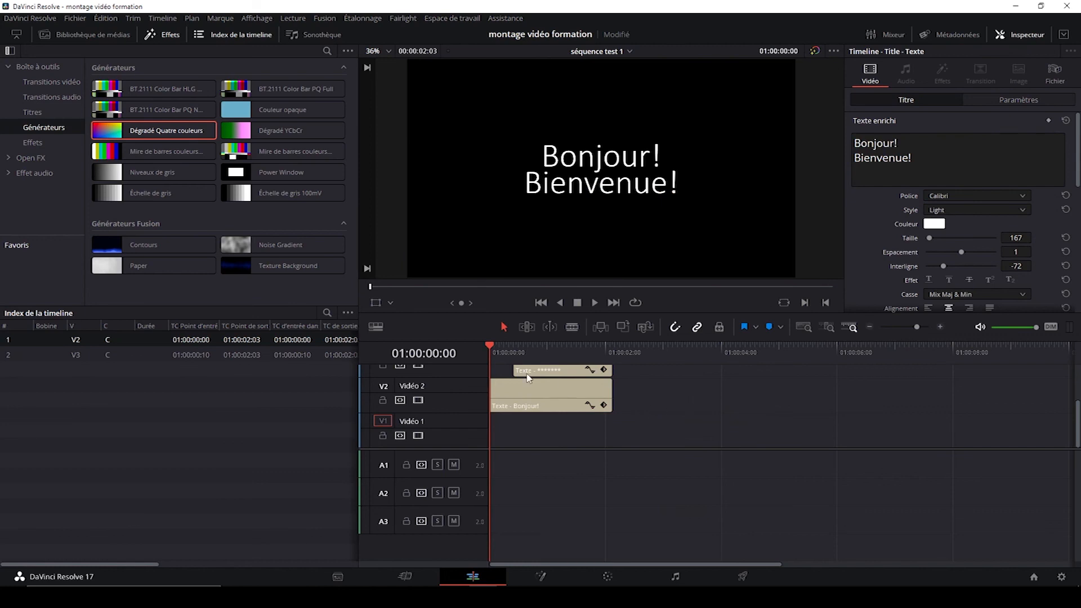